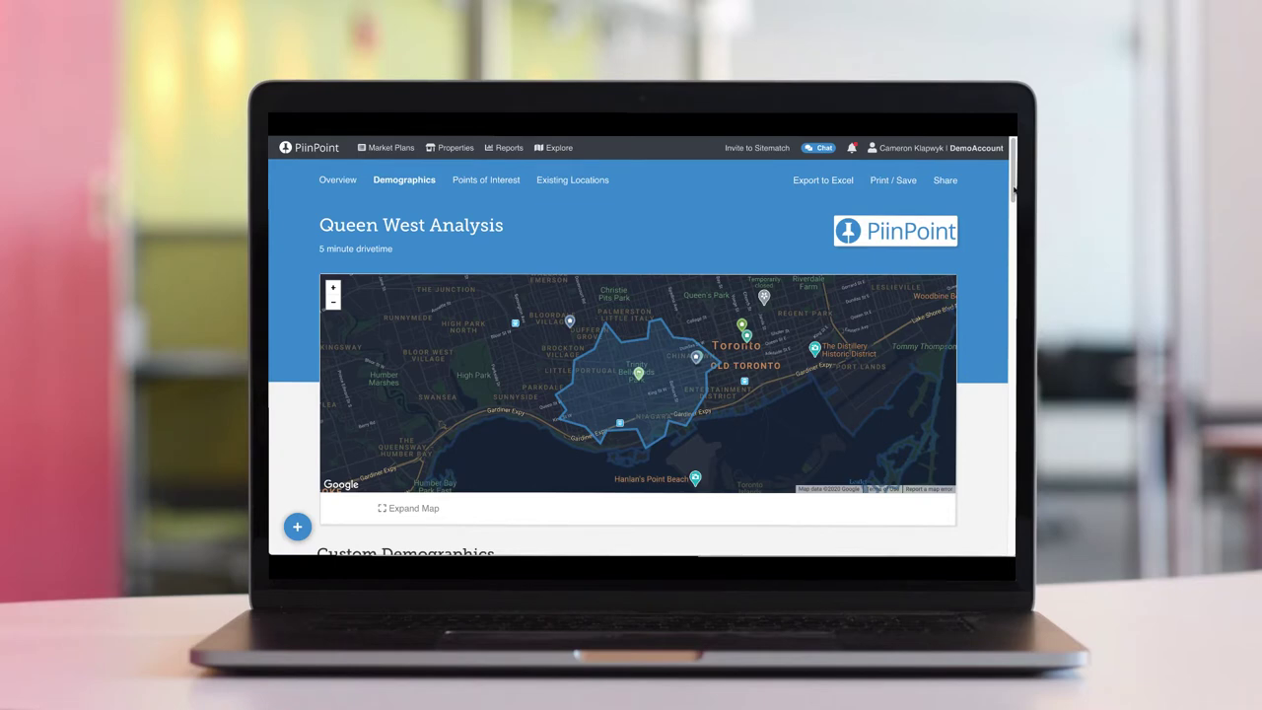
Step: Pan the Explore map to downtown Chicago with Starbucks and convenience store POIs plotted
left_click_drag(1013, 193, 989, 467)
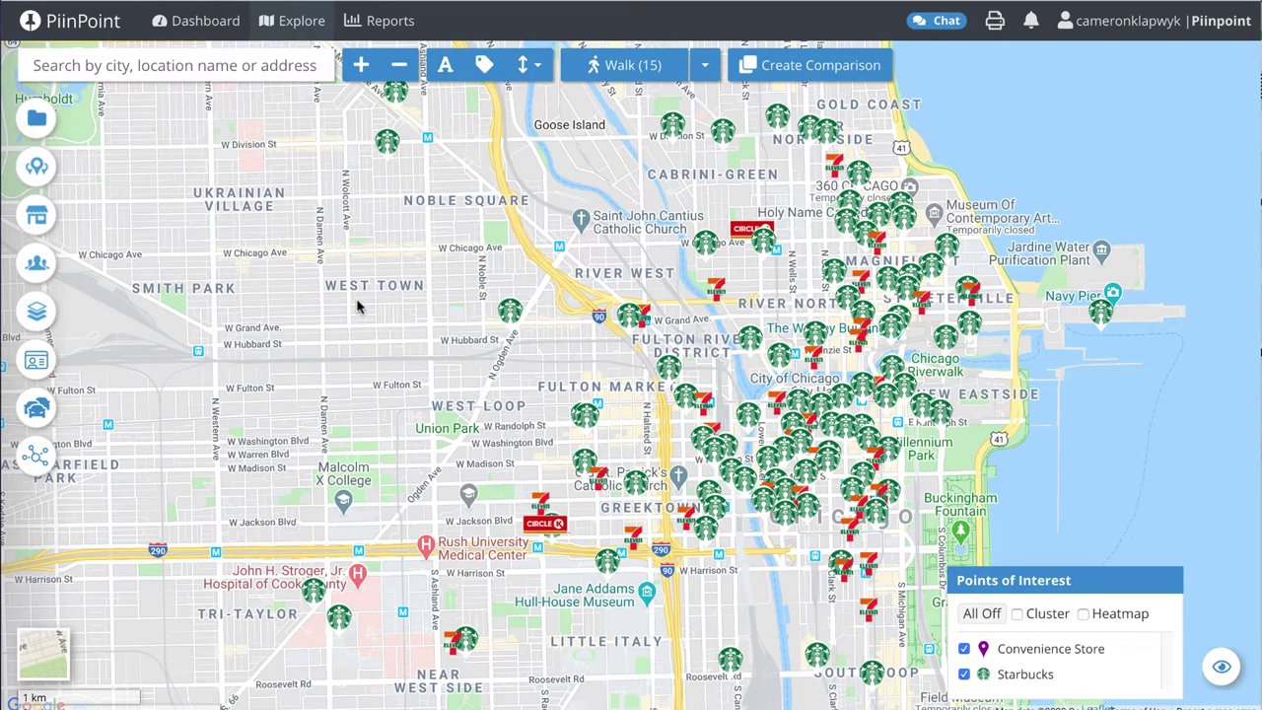
Step: Bring up the Fulton Market location options on the map, then dismiss them
left_click(102, 66)
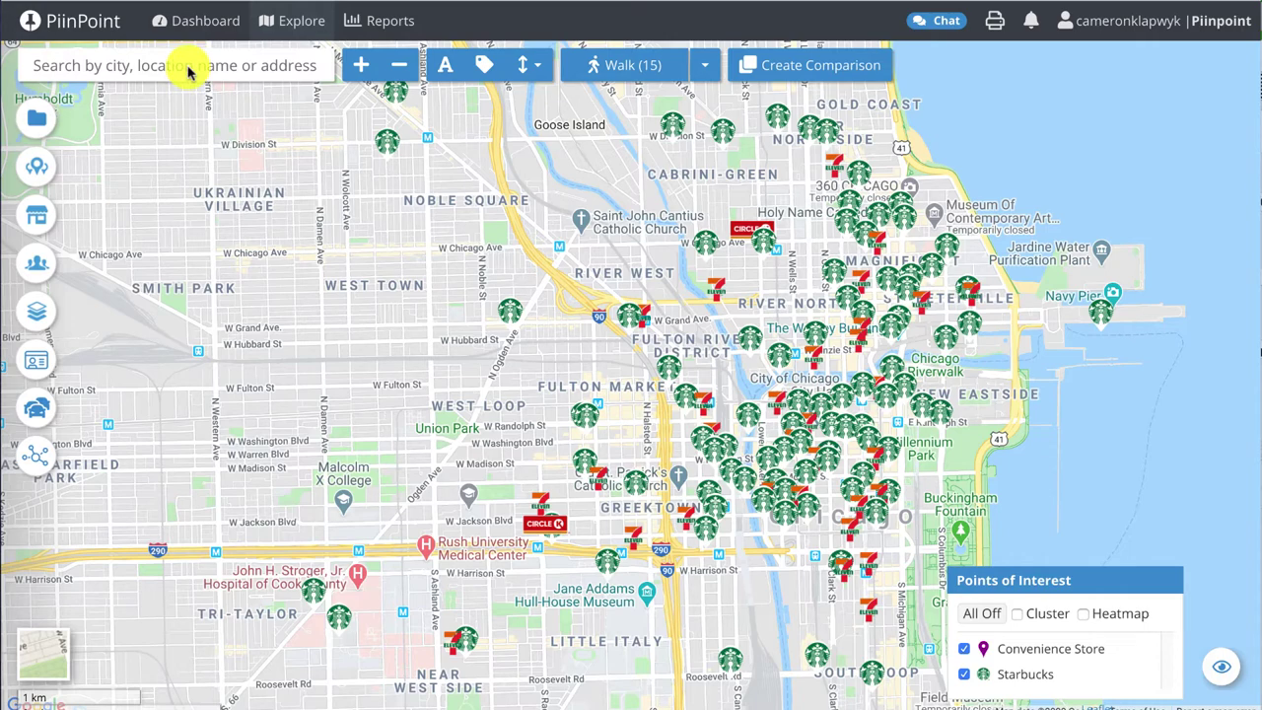
right_click(570, 386)
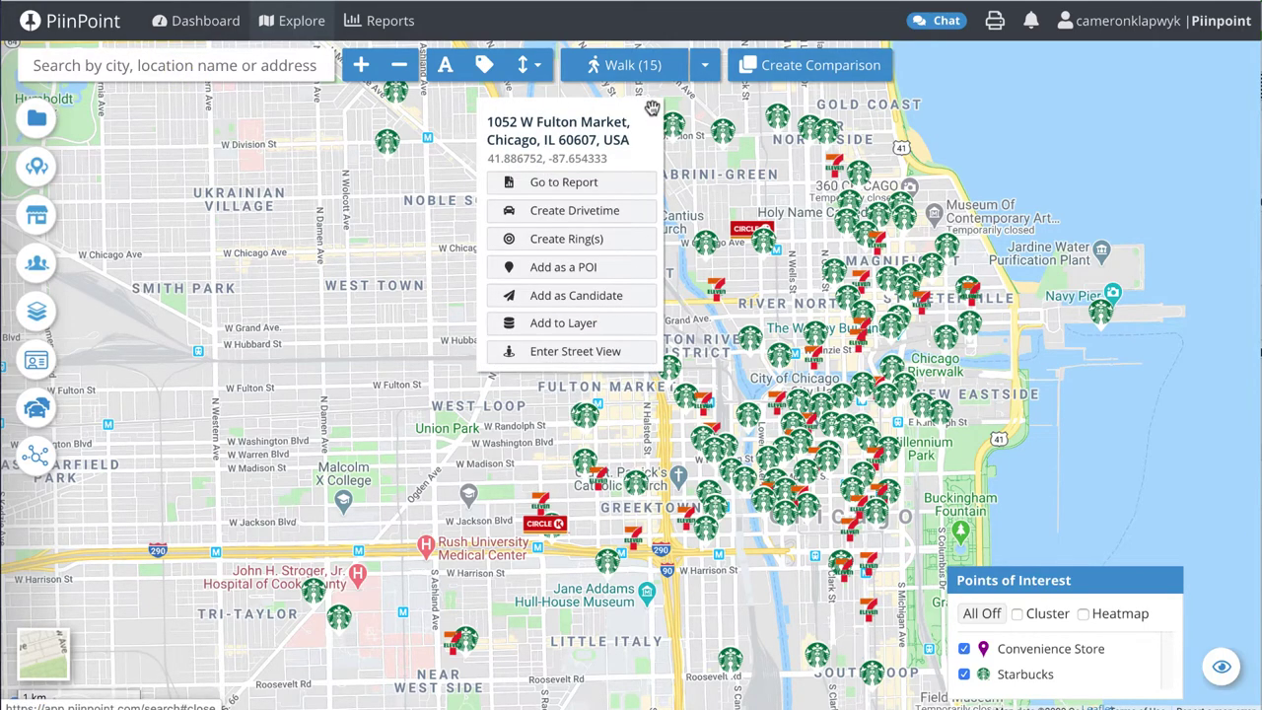
left_click(652, 110)
Step: Choose Walktime from the trade area shape list
left_click(706, 69)
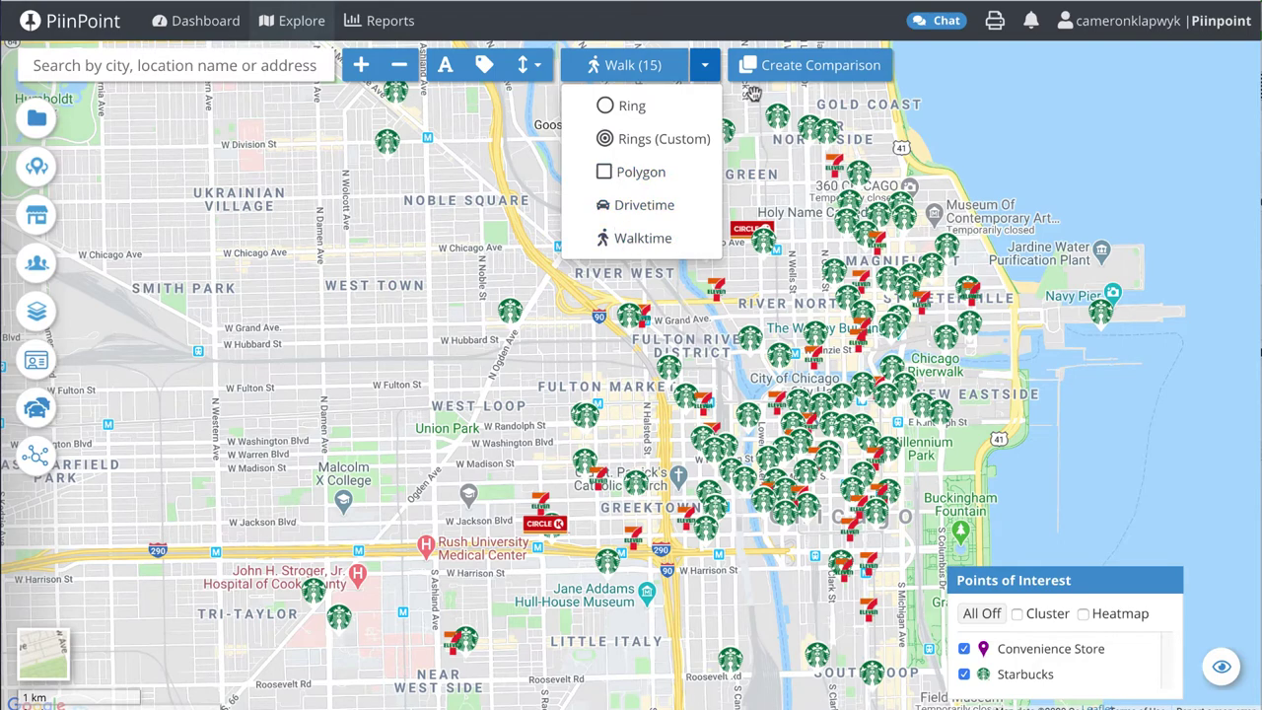
left_click(716, 75)
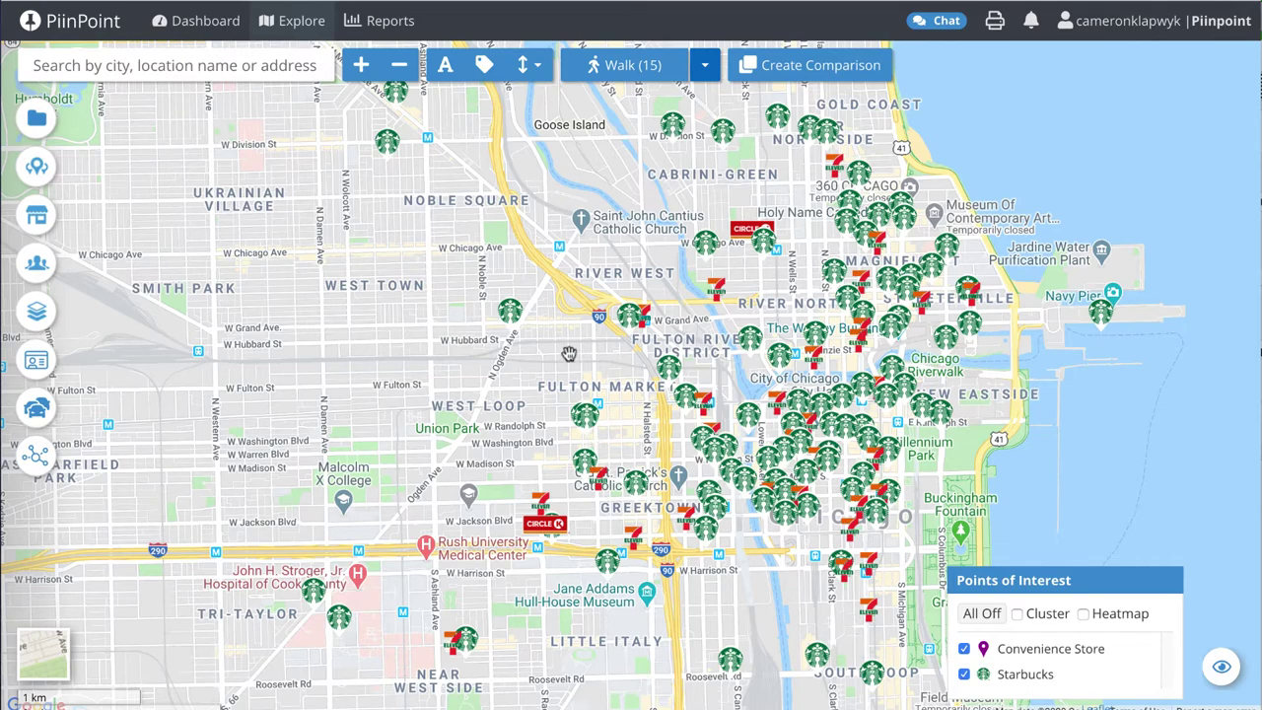
left_click(706, 67)
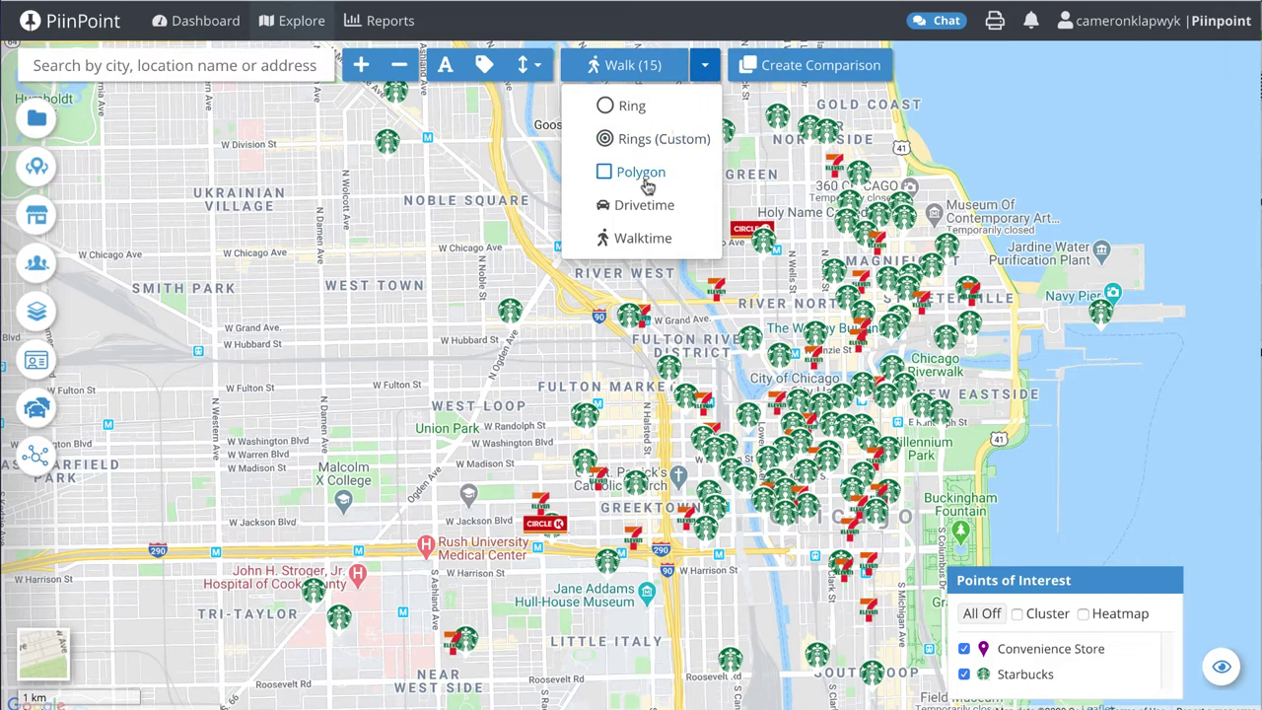
left_click(641, 237)
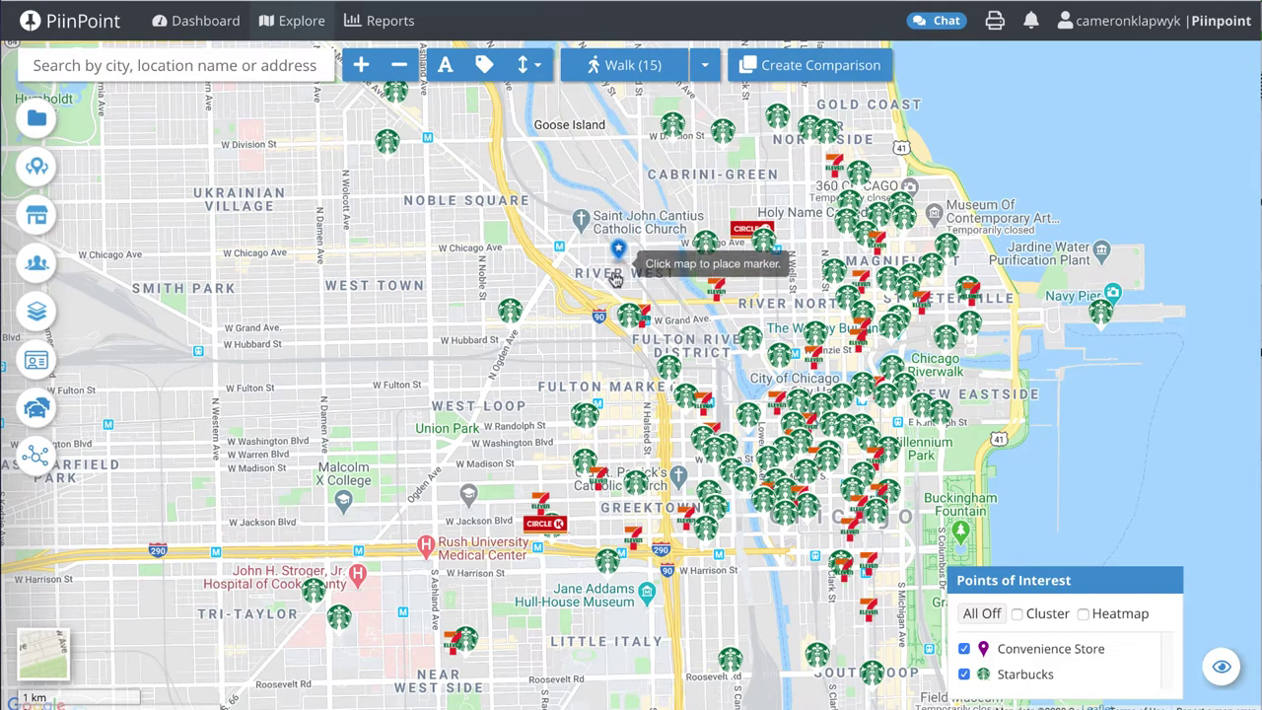
Step: Centre a walktime area on Fulton Market, set its custom size to 15 minutes, and save it
left_click(588, 398)
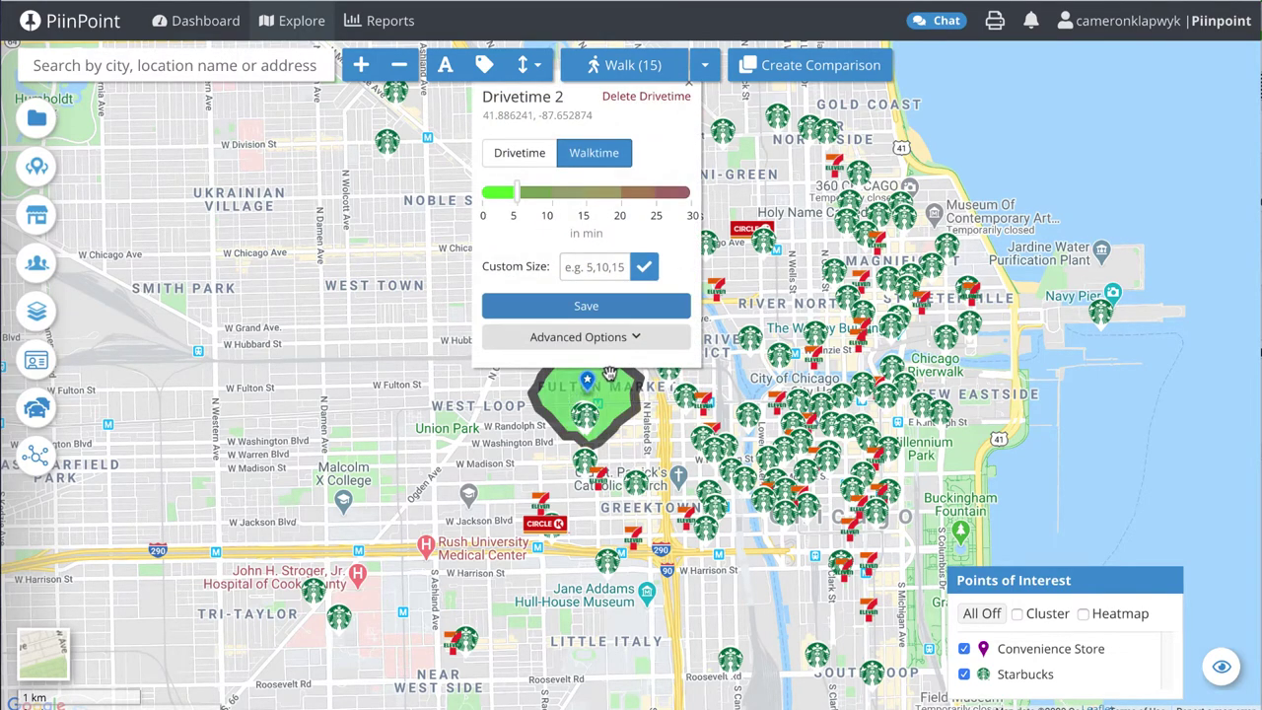
left_click(596, 267)
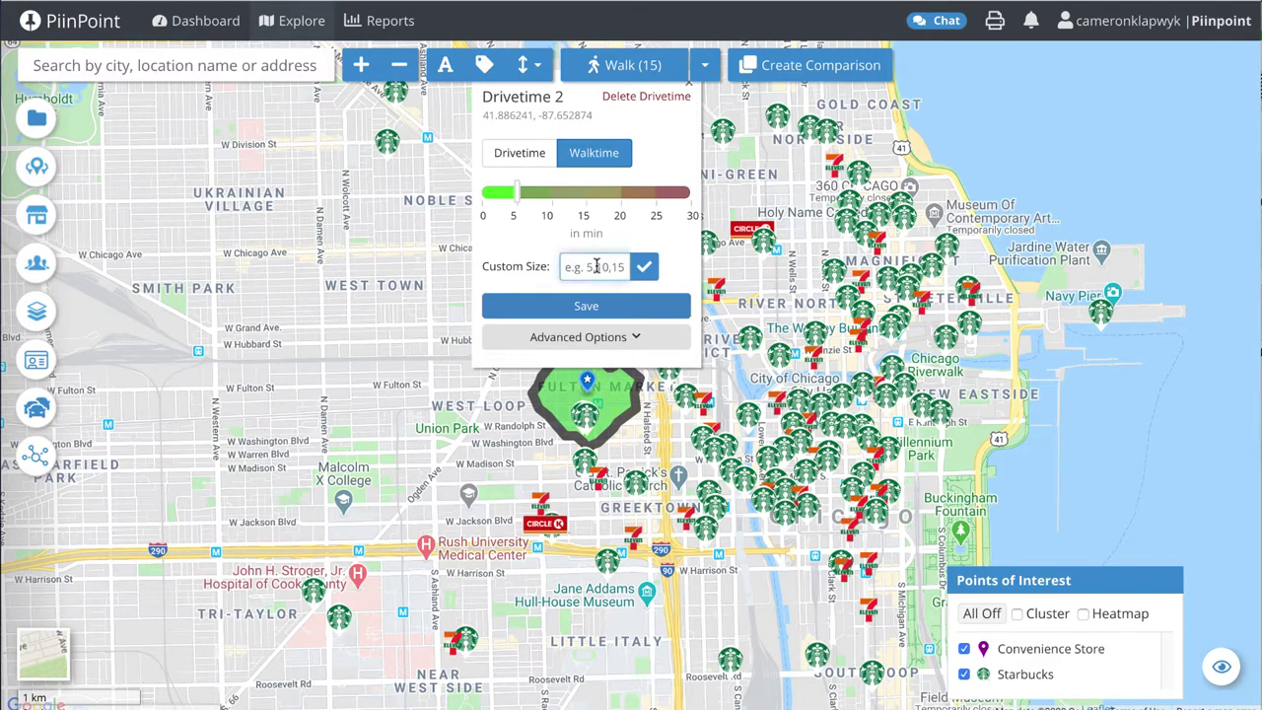
type("15")
left_click(643, 267)
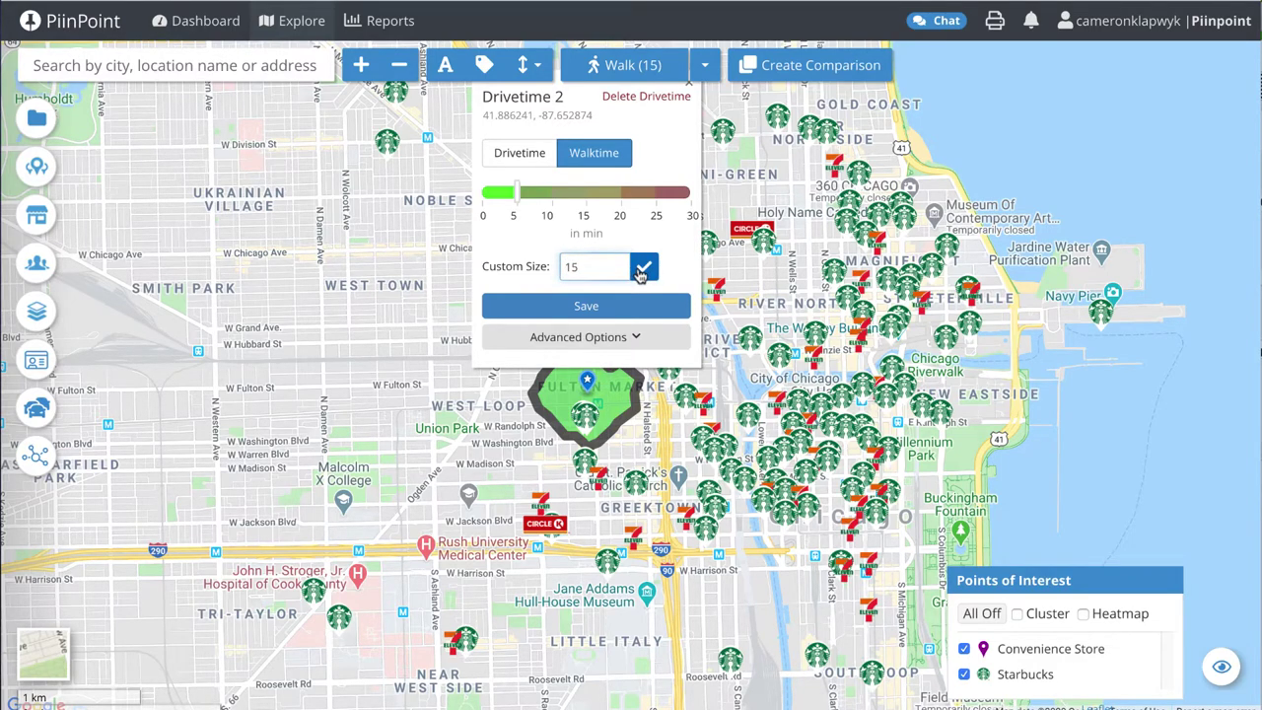
left_click(605, 307)
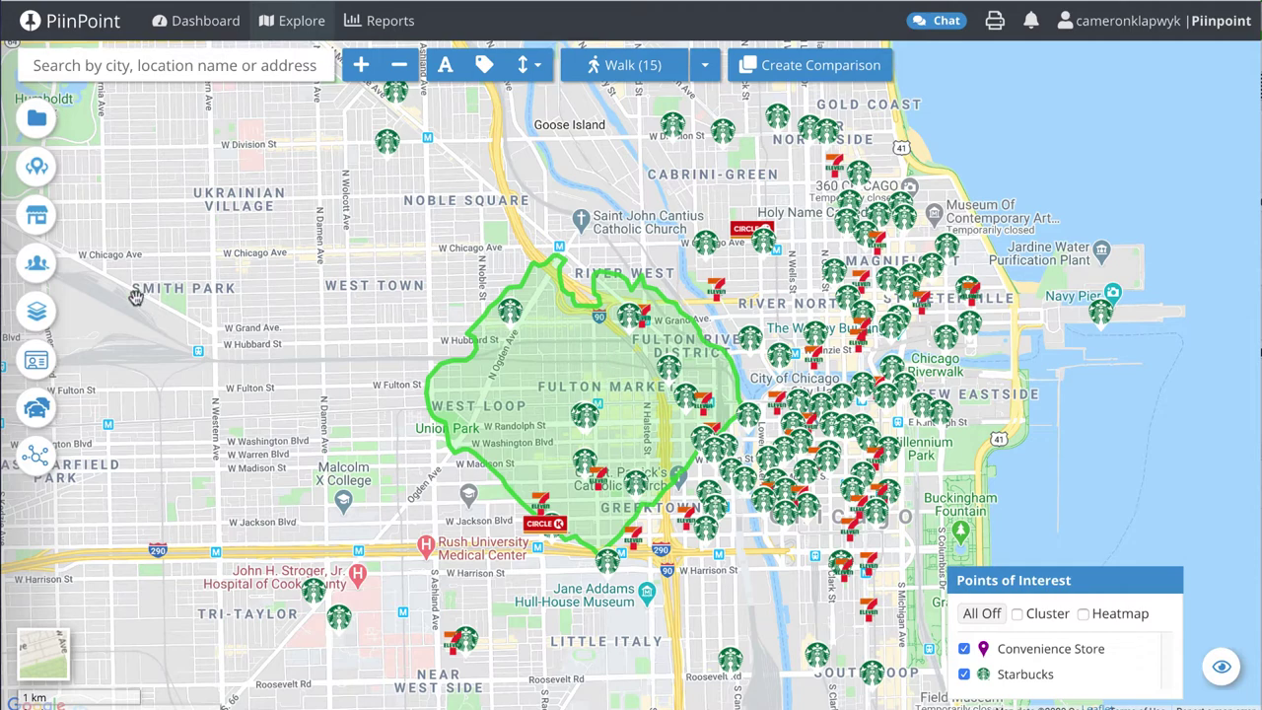
mouse_move(37, 266)
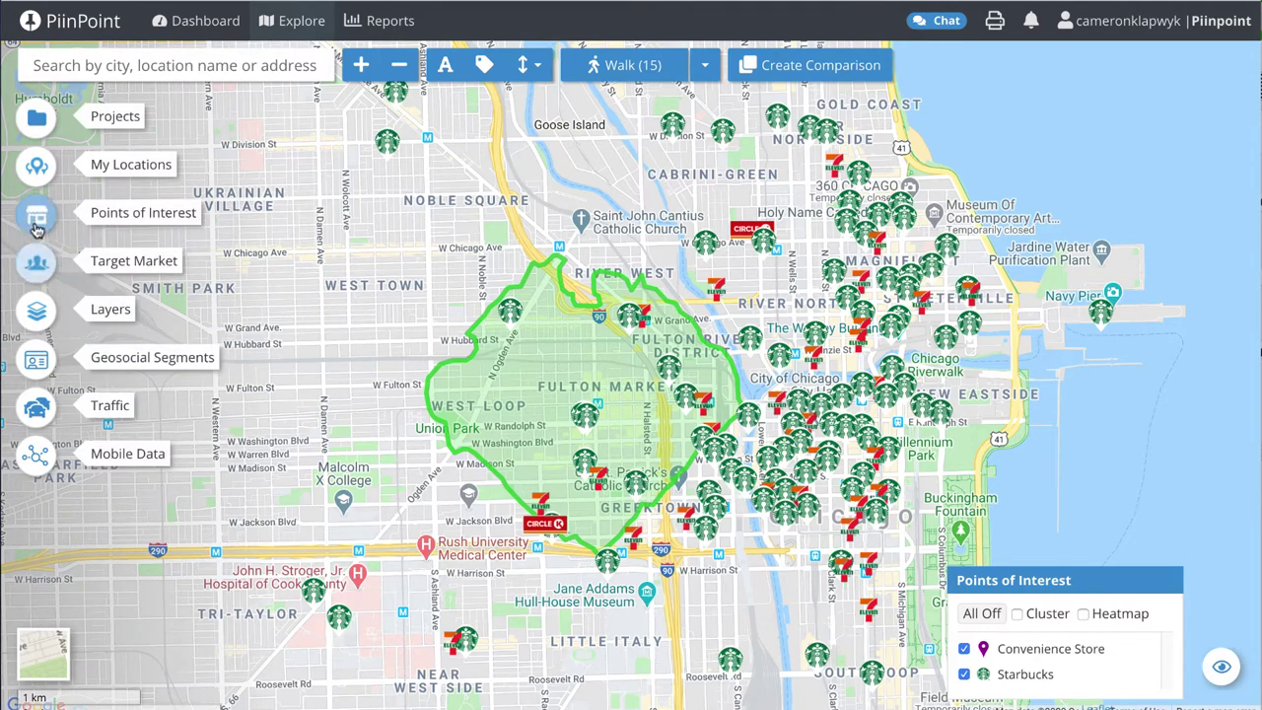
left_click(37, 260)
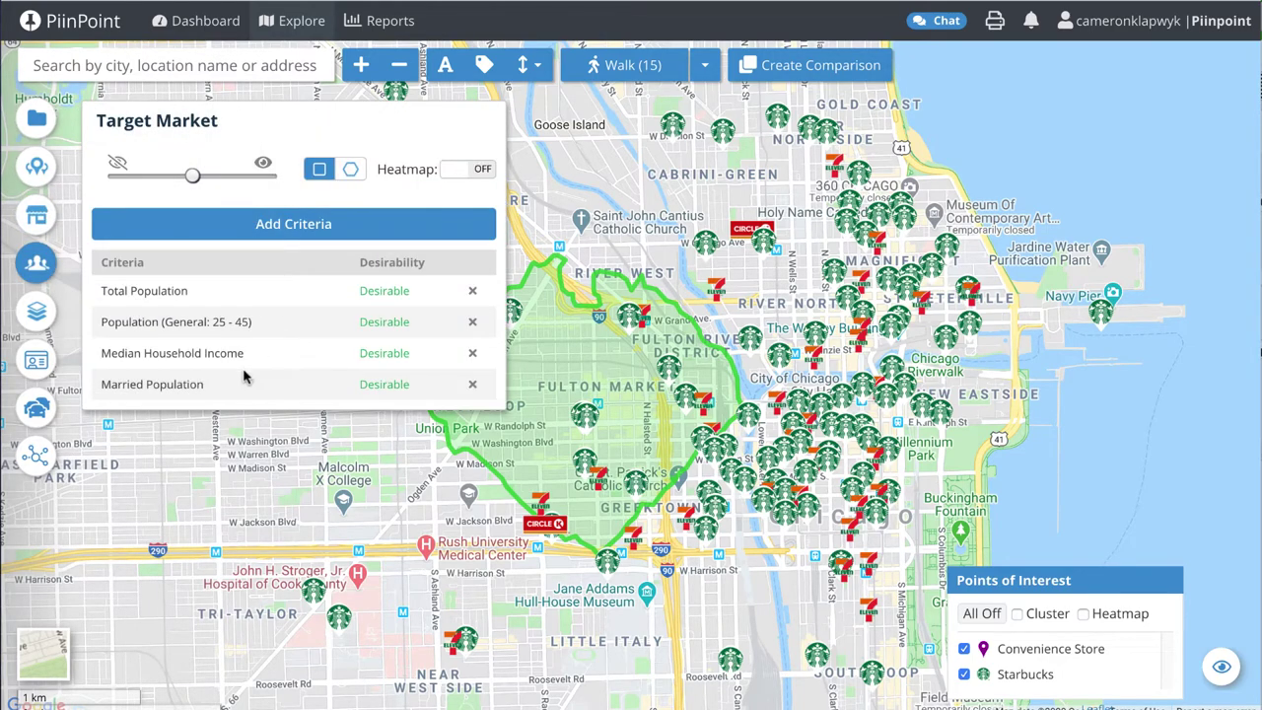
left_click(37, 214)
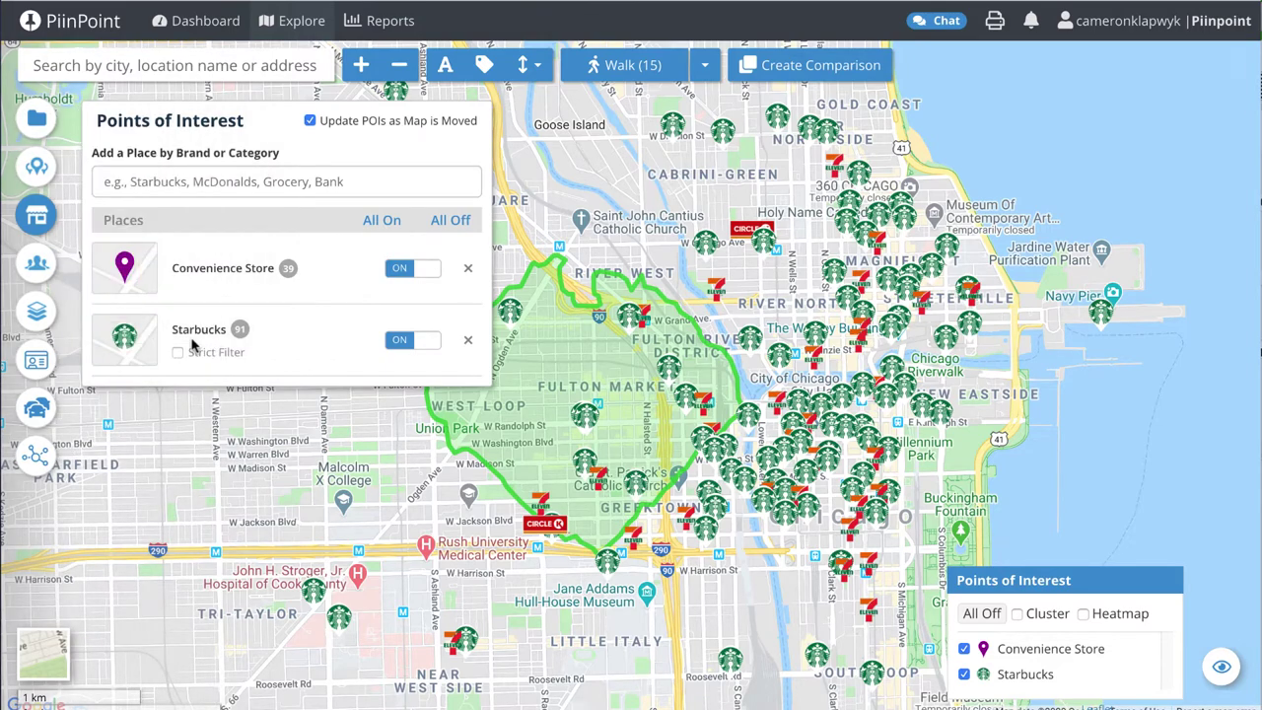
left_click(36, 361)
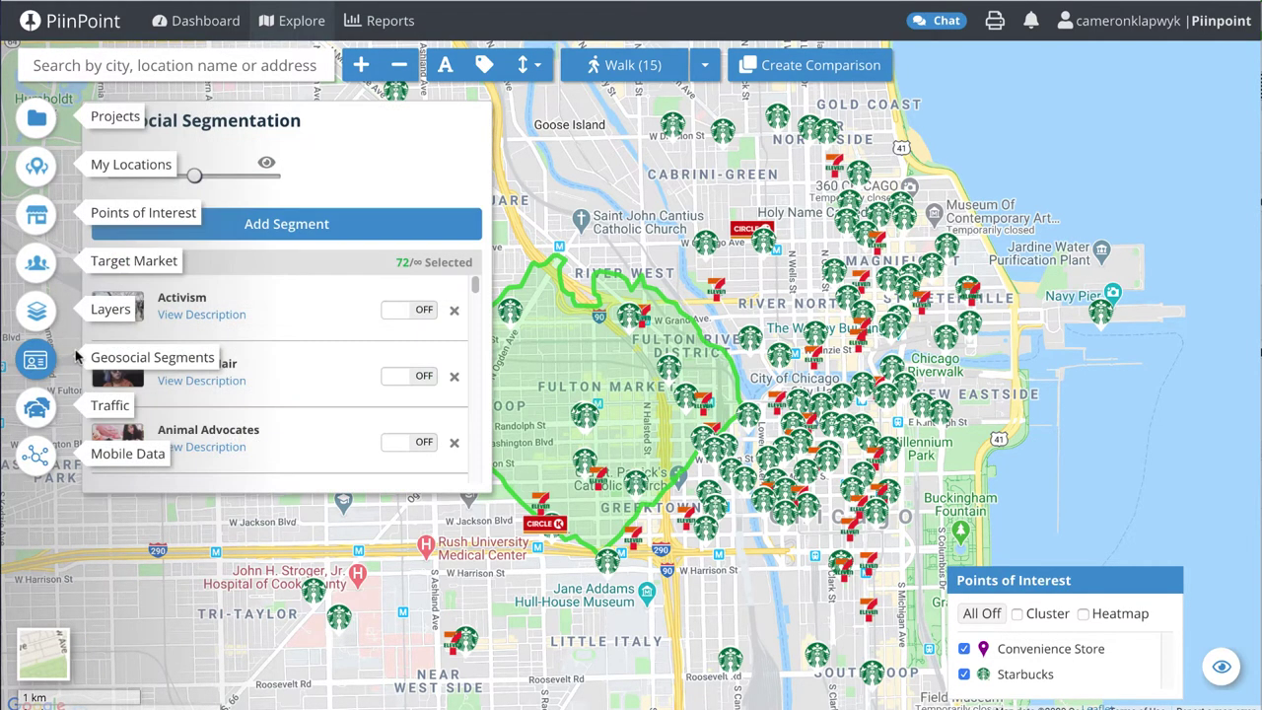
left_click(178, 382)
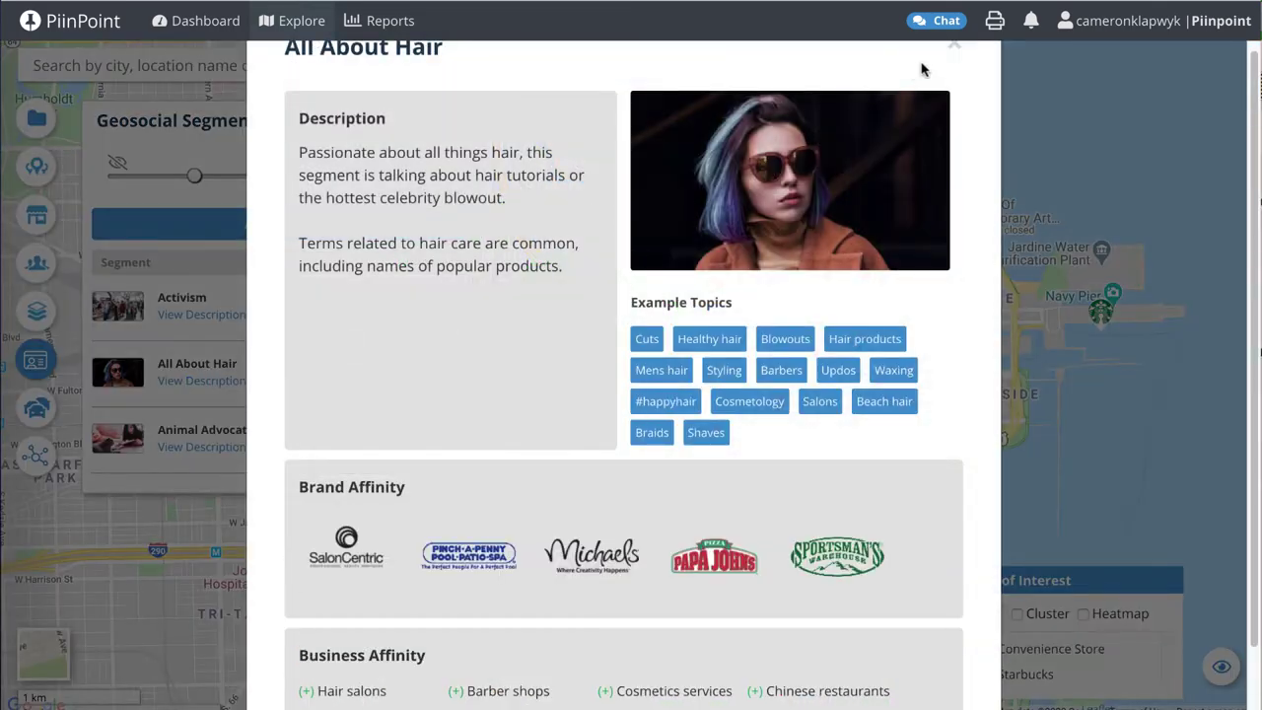
left_click(954, 44)
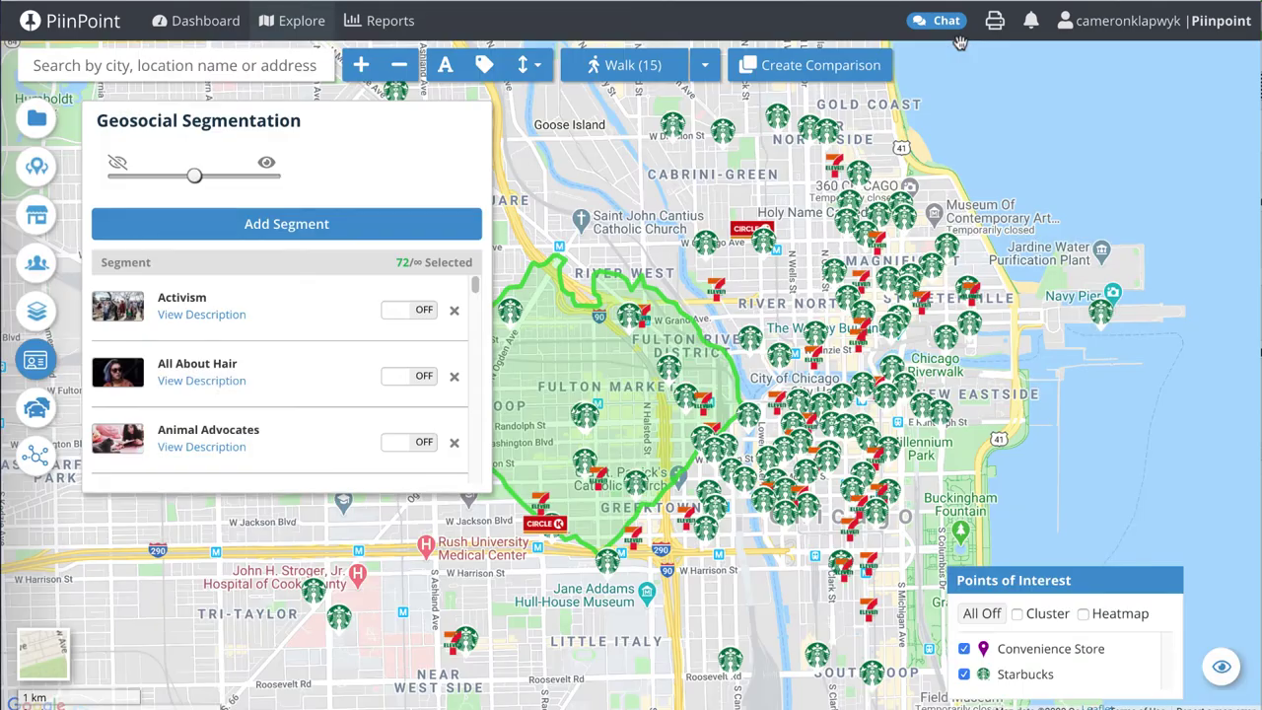
left_click(40, 360)
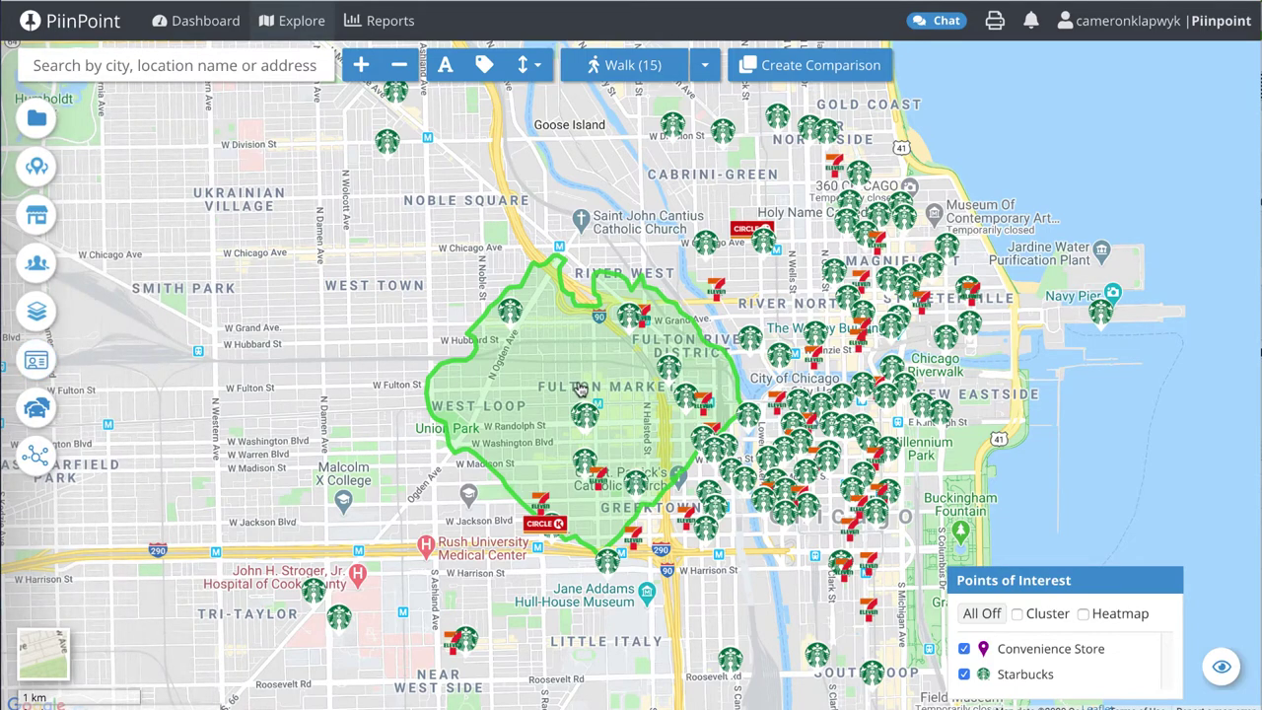
left_click(583, 378)
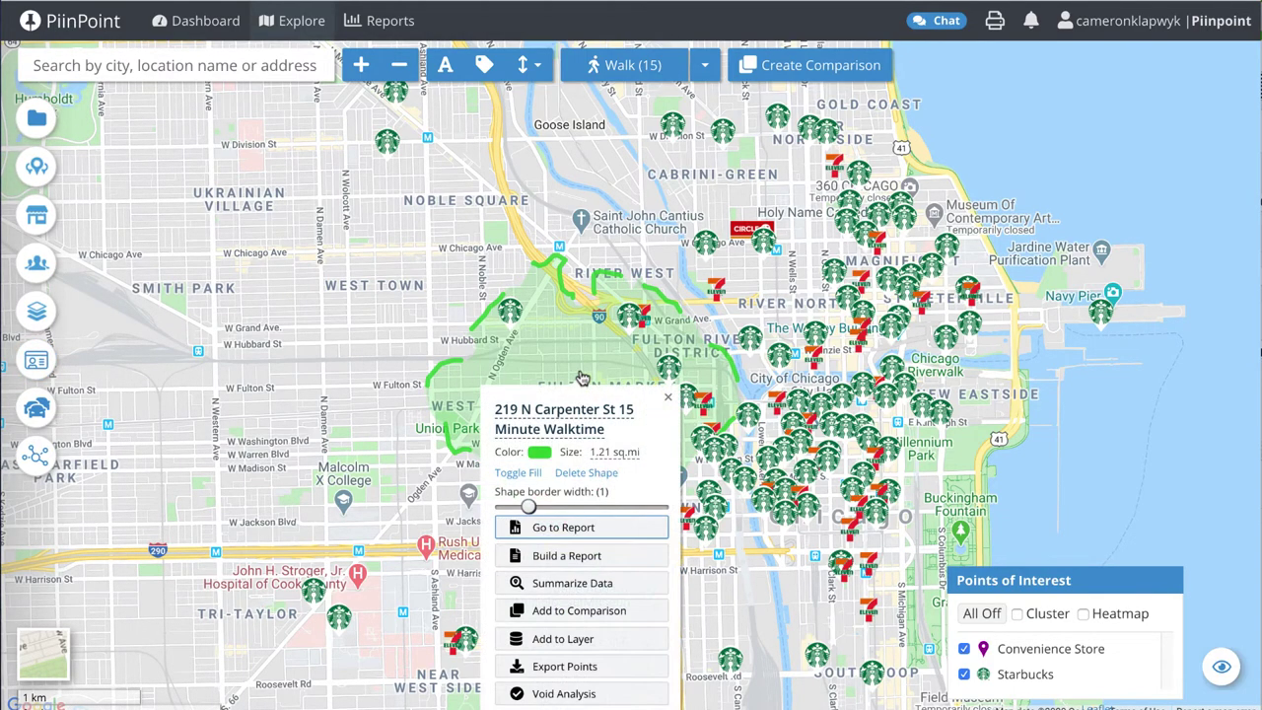
Step: Name the walk-area report 'Fulton Market Report', clear the ring comparison distances, and generate it
left_click(569, 557)
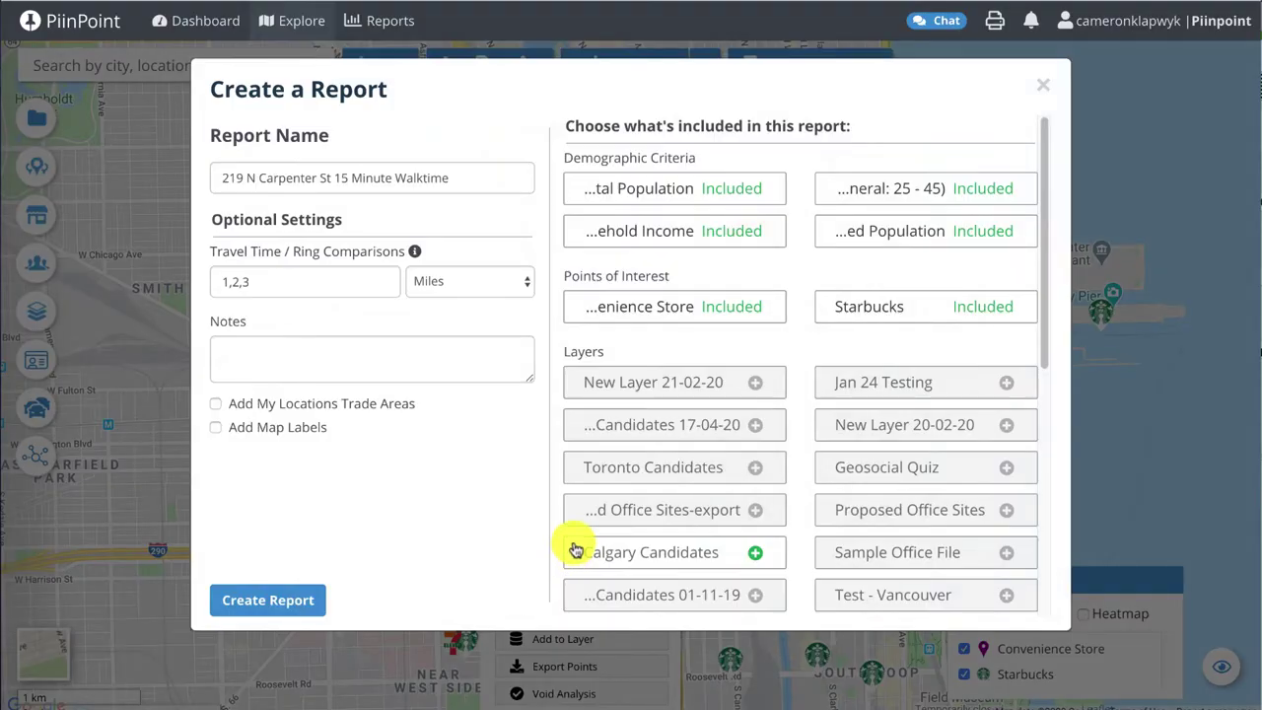
triple_click(392, 172)
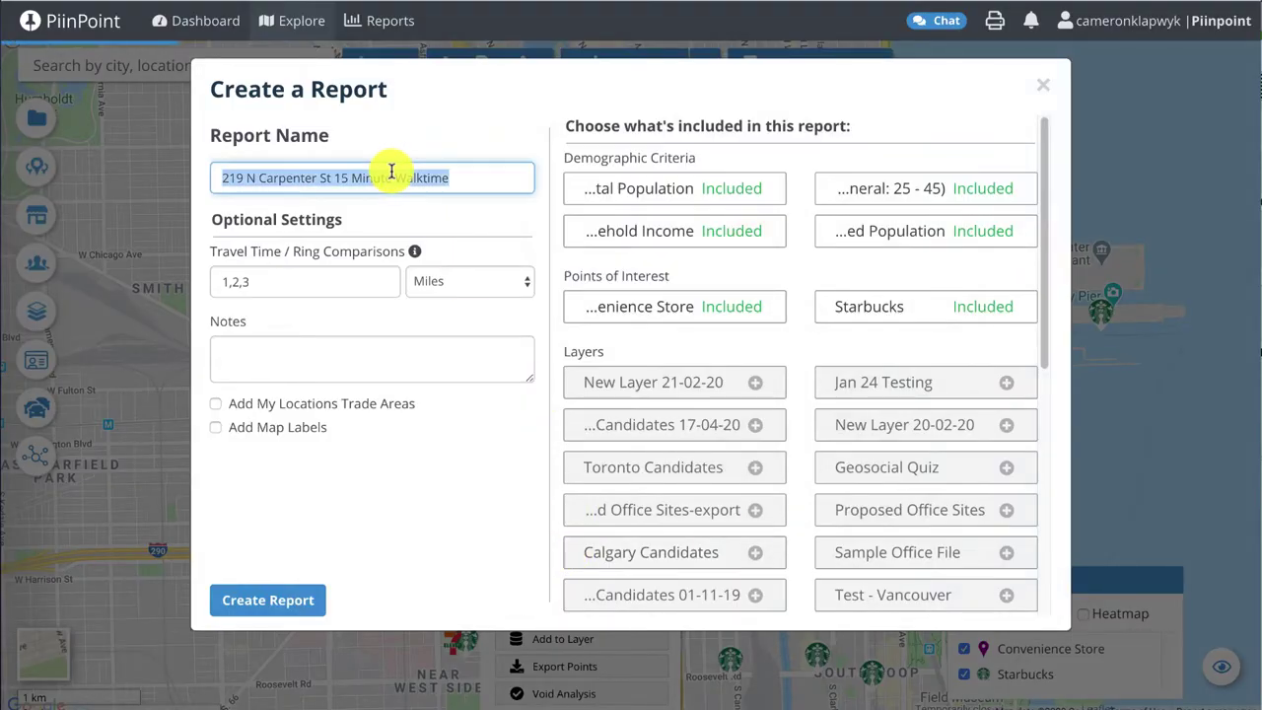
type("Fulton")
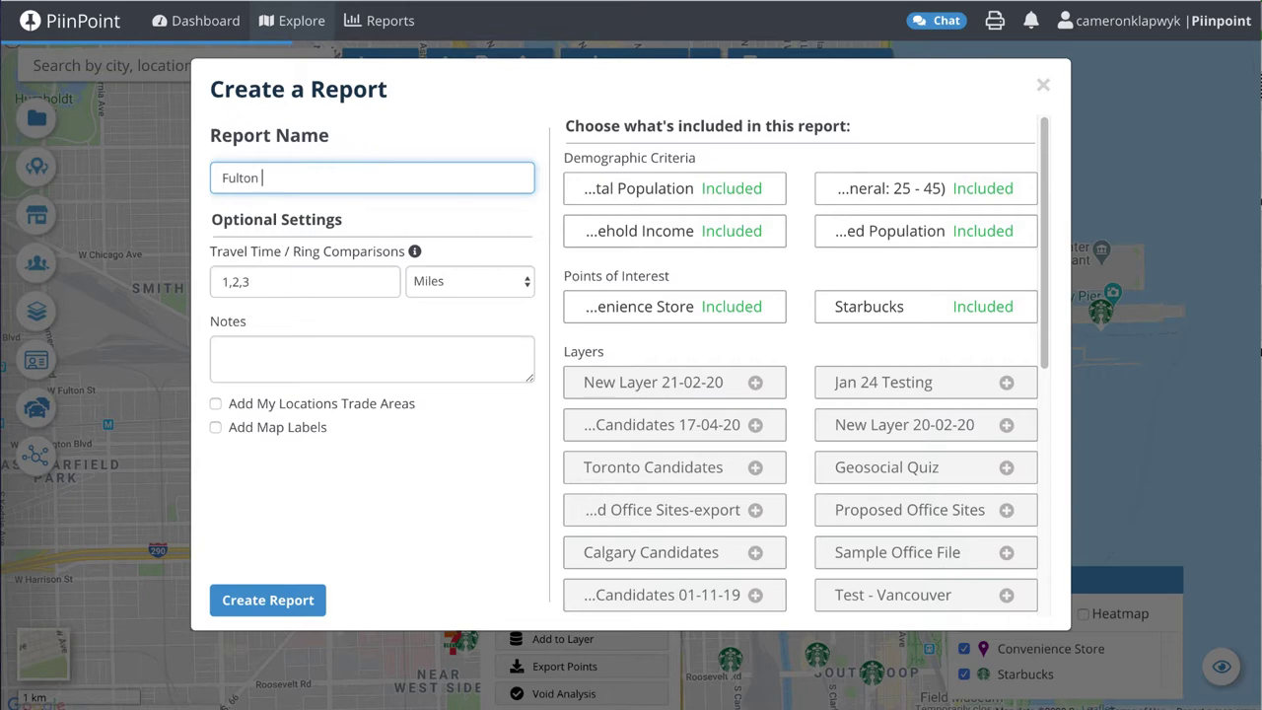
type(" Market Report")
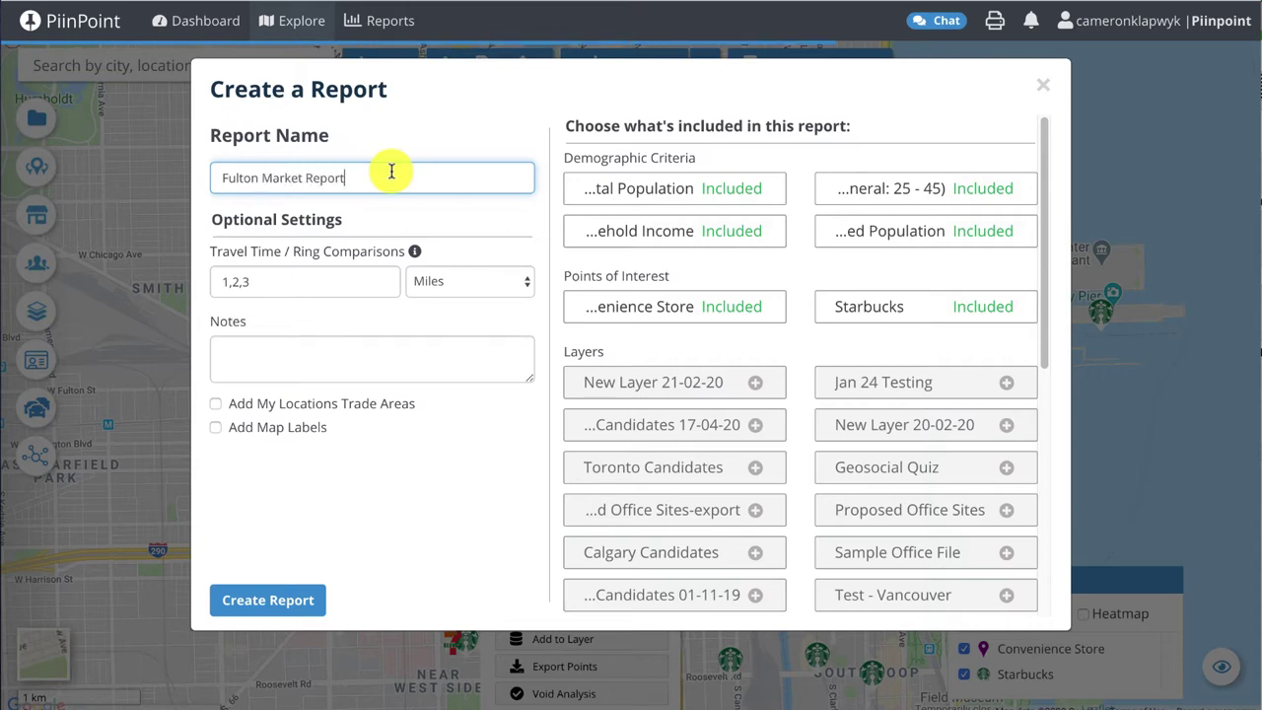
triple_click(324, 281)
key("BackSpace")
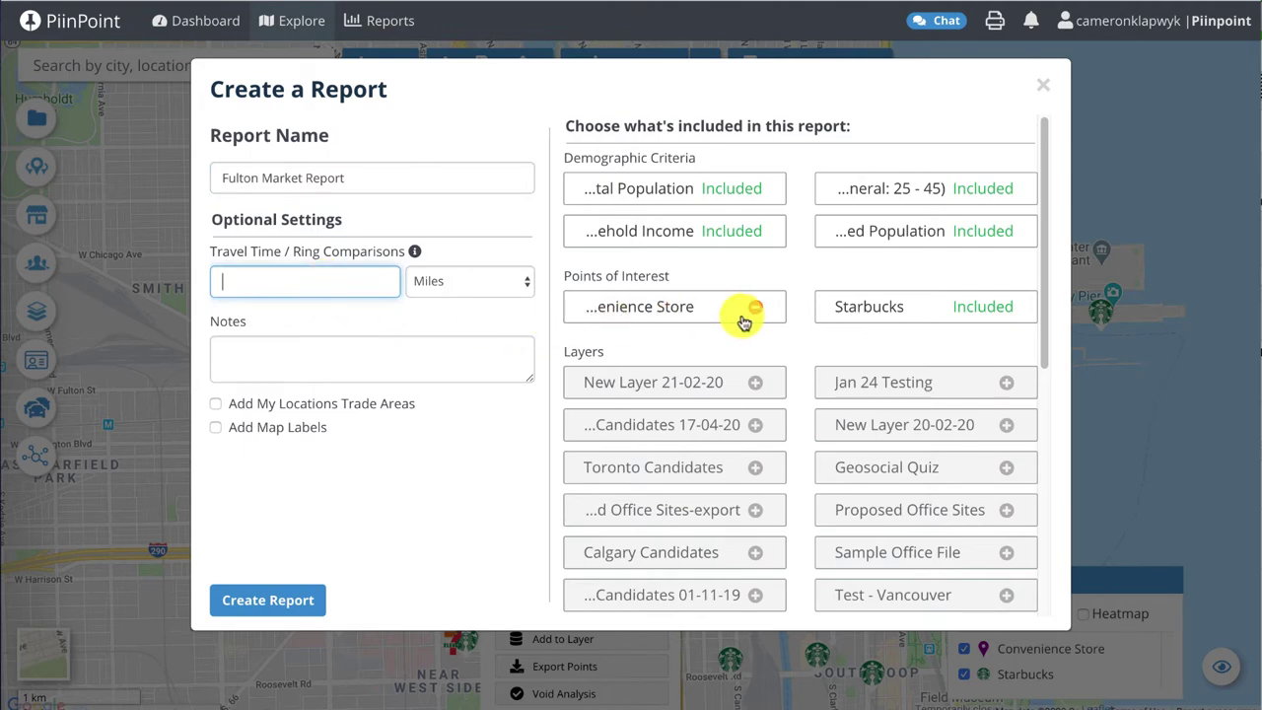
left_click(290, 600)
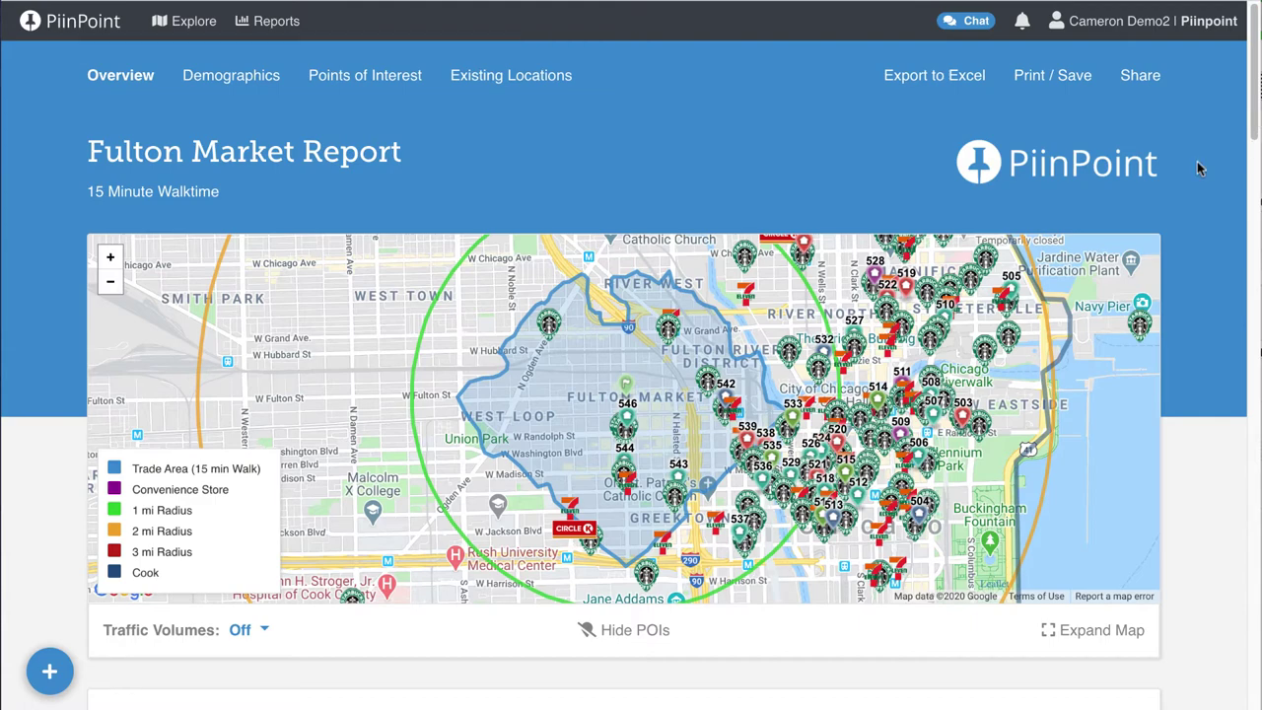
Step: Scroll the report Overview, then move through Demographics to the Points of Interest tab
scroll(892, 254, "down", 3)
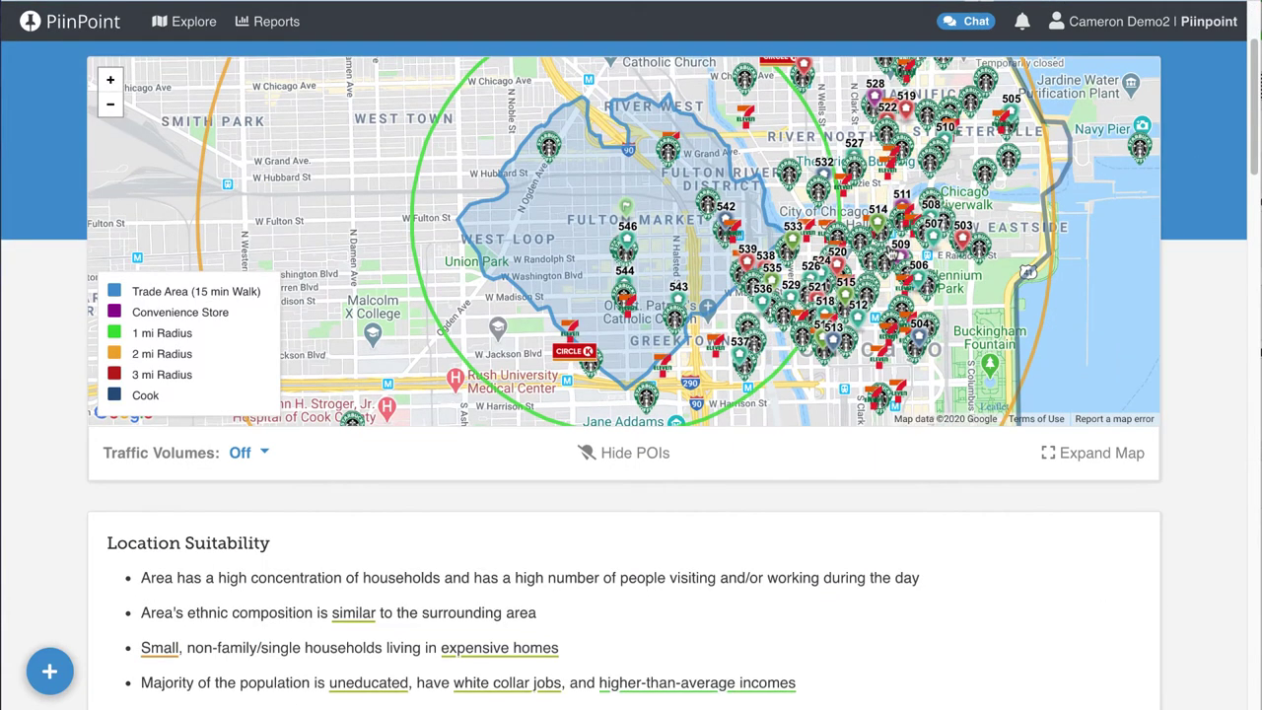
scroll(449, 221, "down", 4)
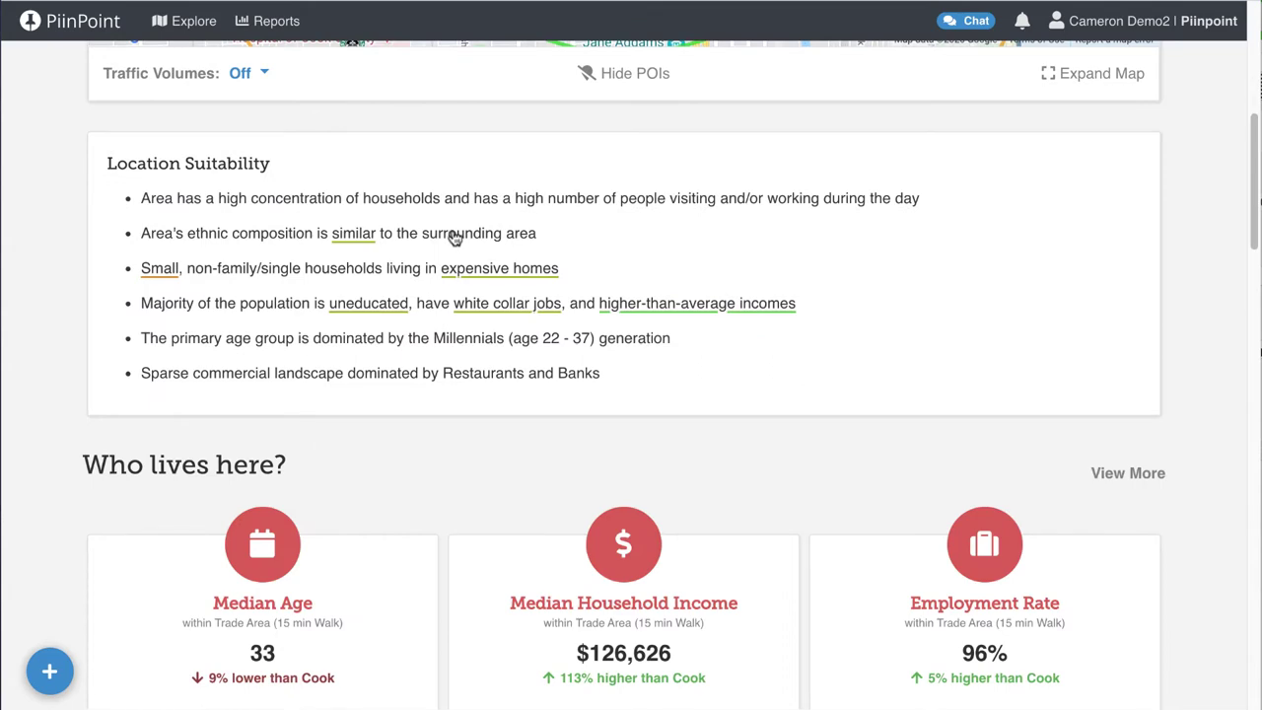
scroll(463, 241, "down", 3)
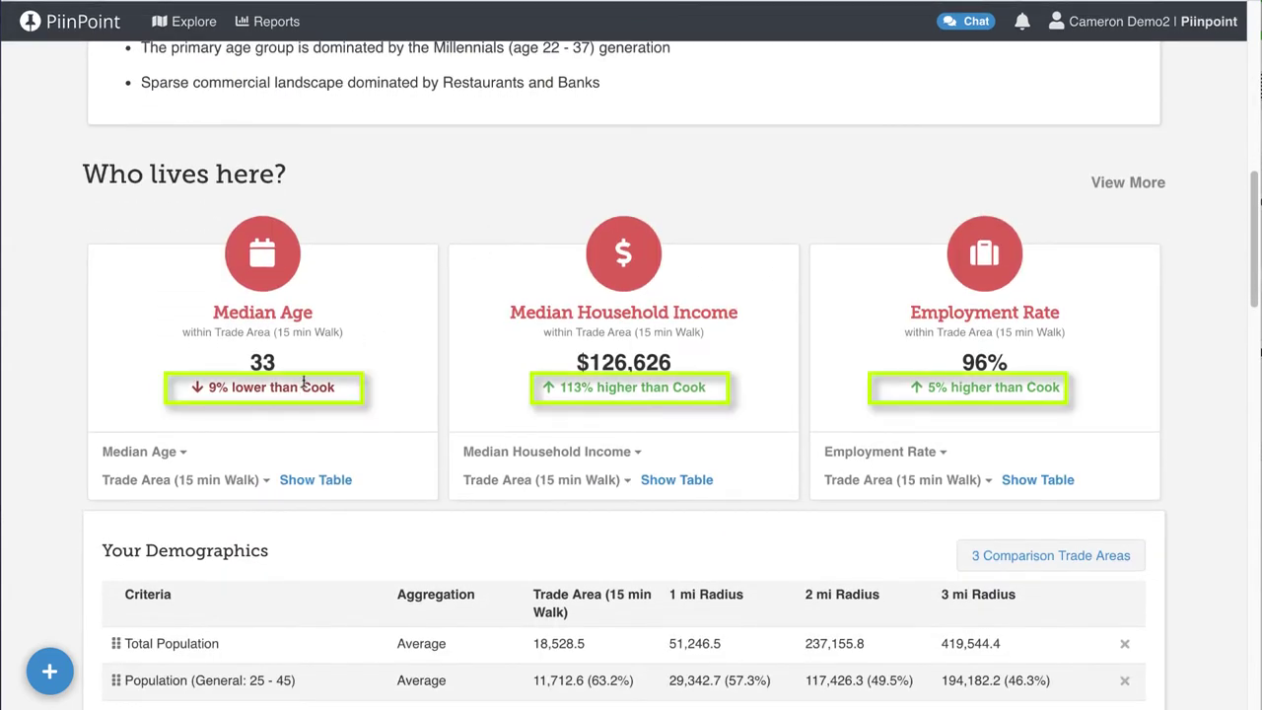
double_click(304, 384)
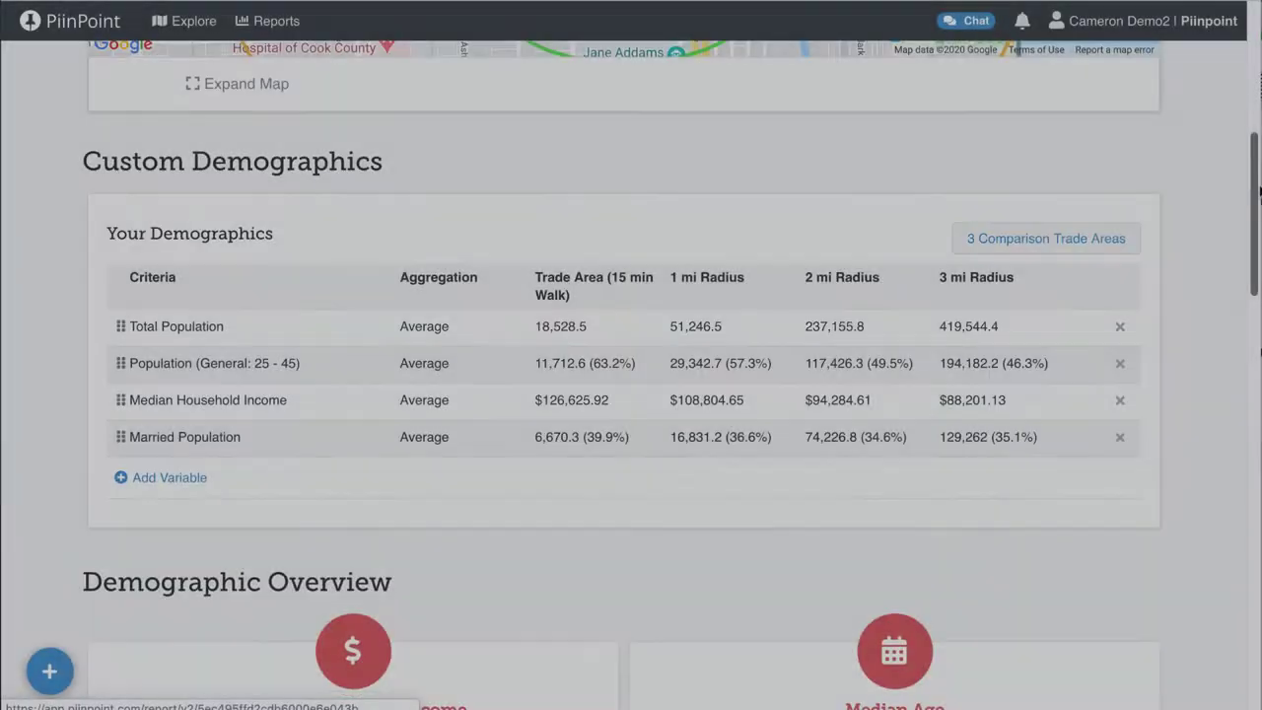
left_click_drag(1250, 163, 1233, 403)
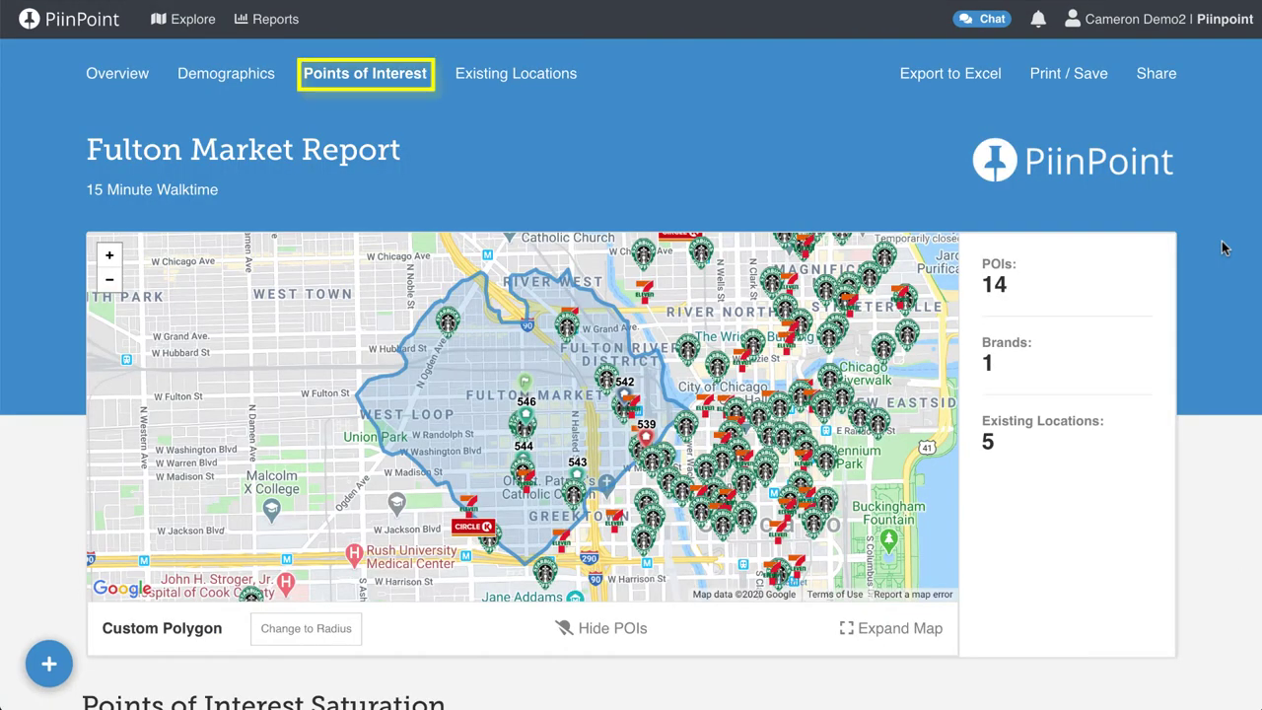
scroll(1222, 248, "down", 2)
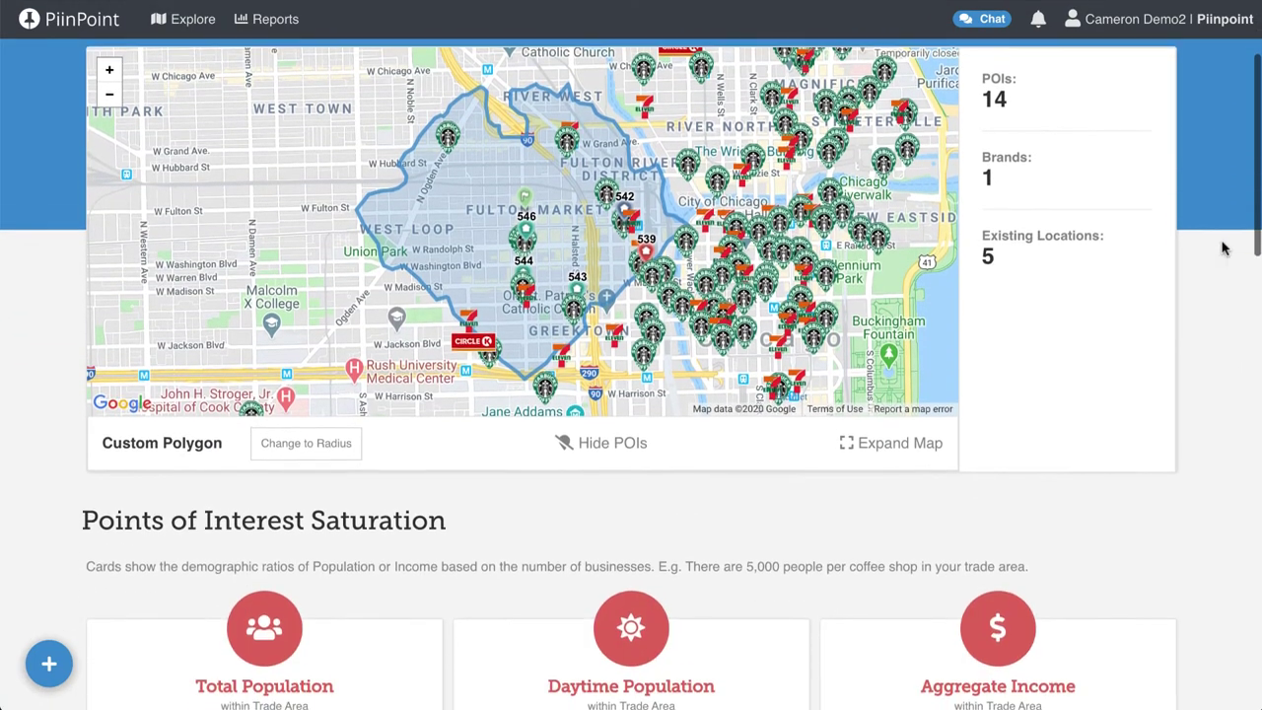
scroll(1222, 249, "down", 3)
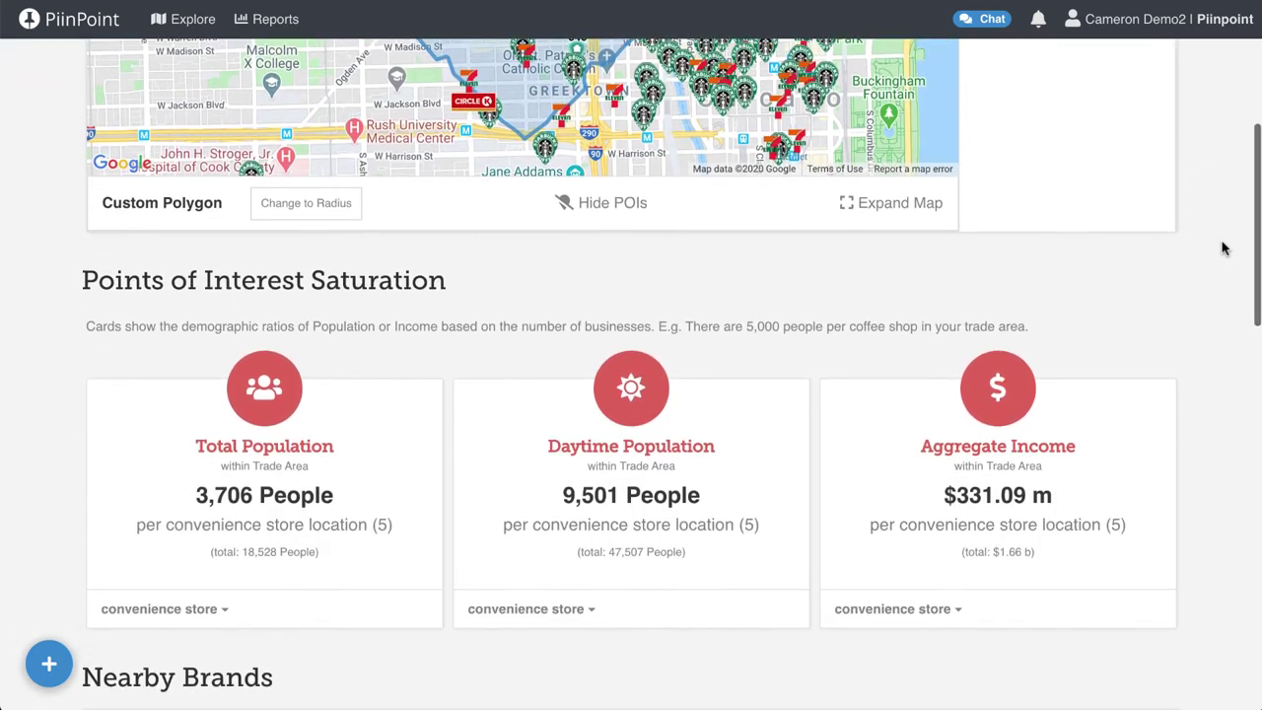
scroll(1223, 248, "down", 3)
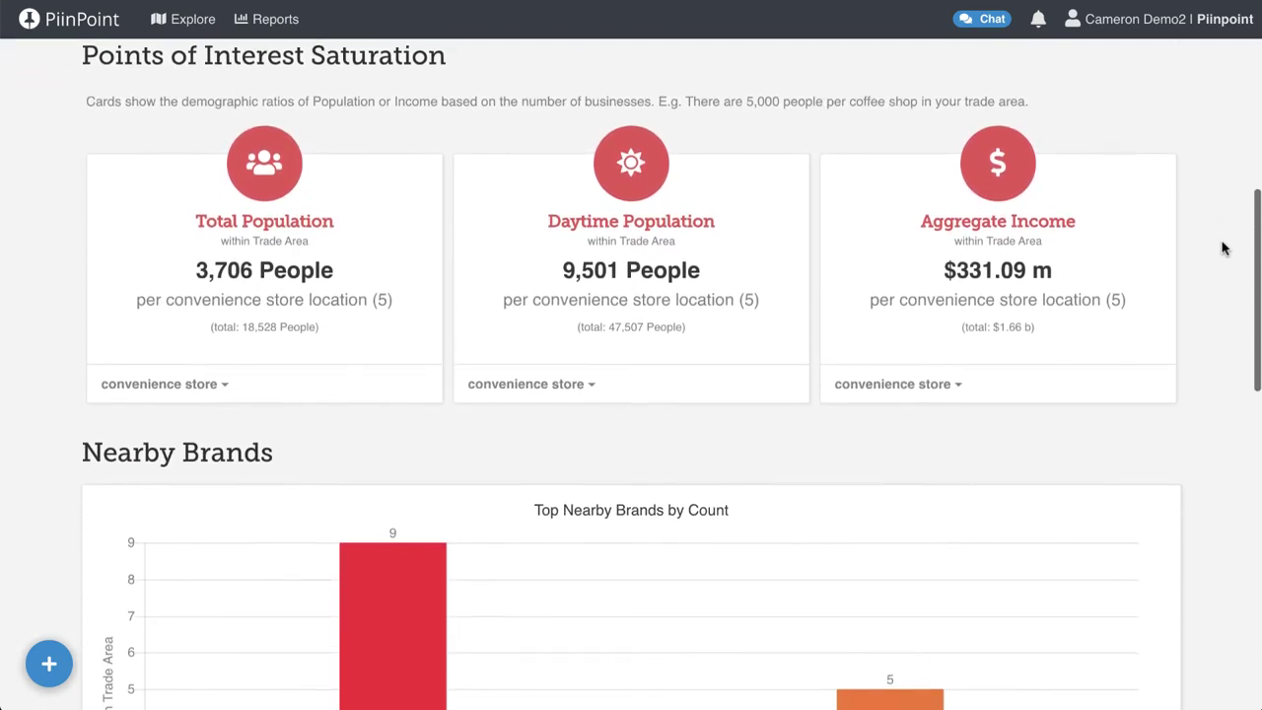
scroll(1222, 249, "down", 4)
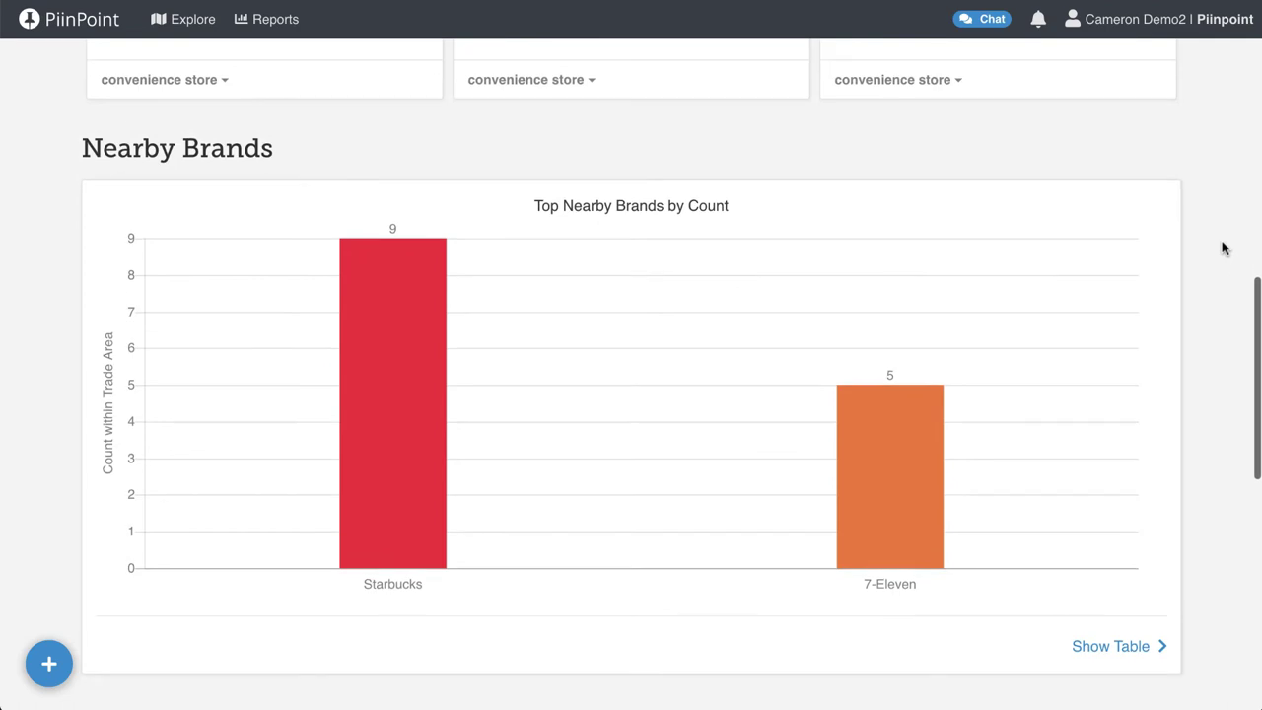
scroll(1223, 248, "down", 4)
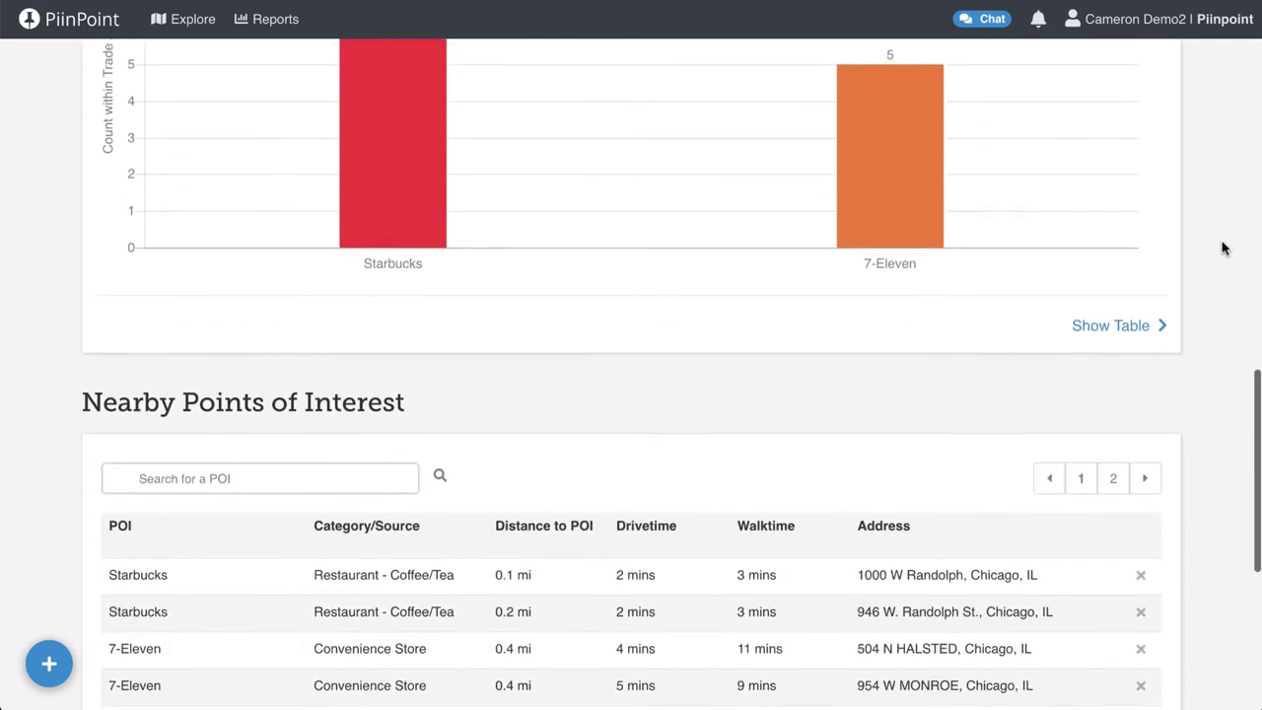
scroll(1222, 249, "down", 1)
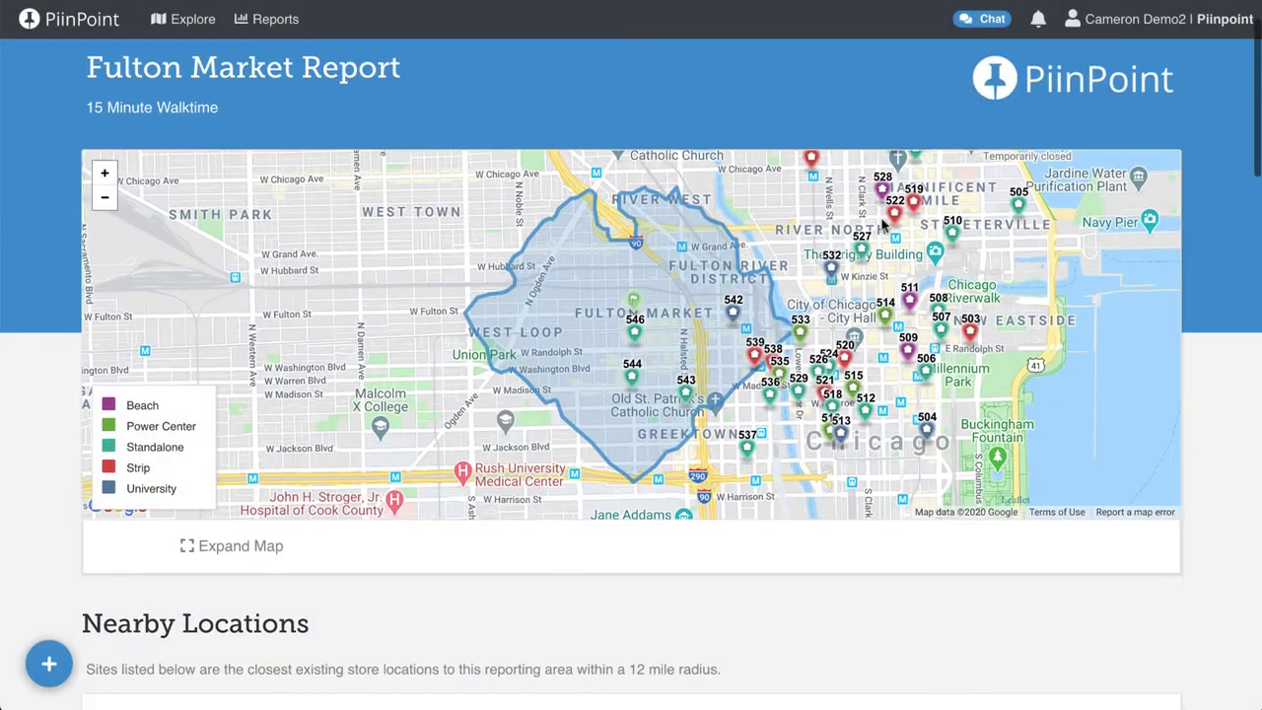
scroll(883, 225, "down", 3)
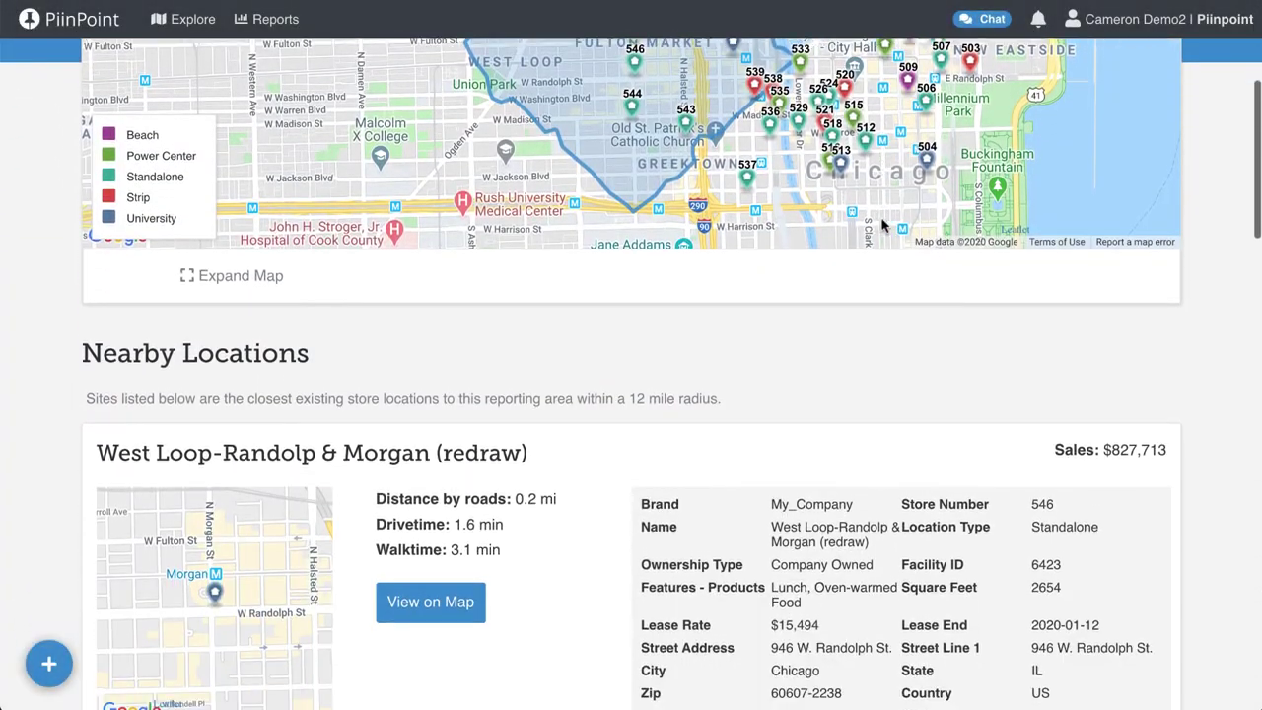
scroll(882, 224, "down", 4)
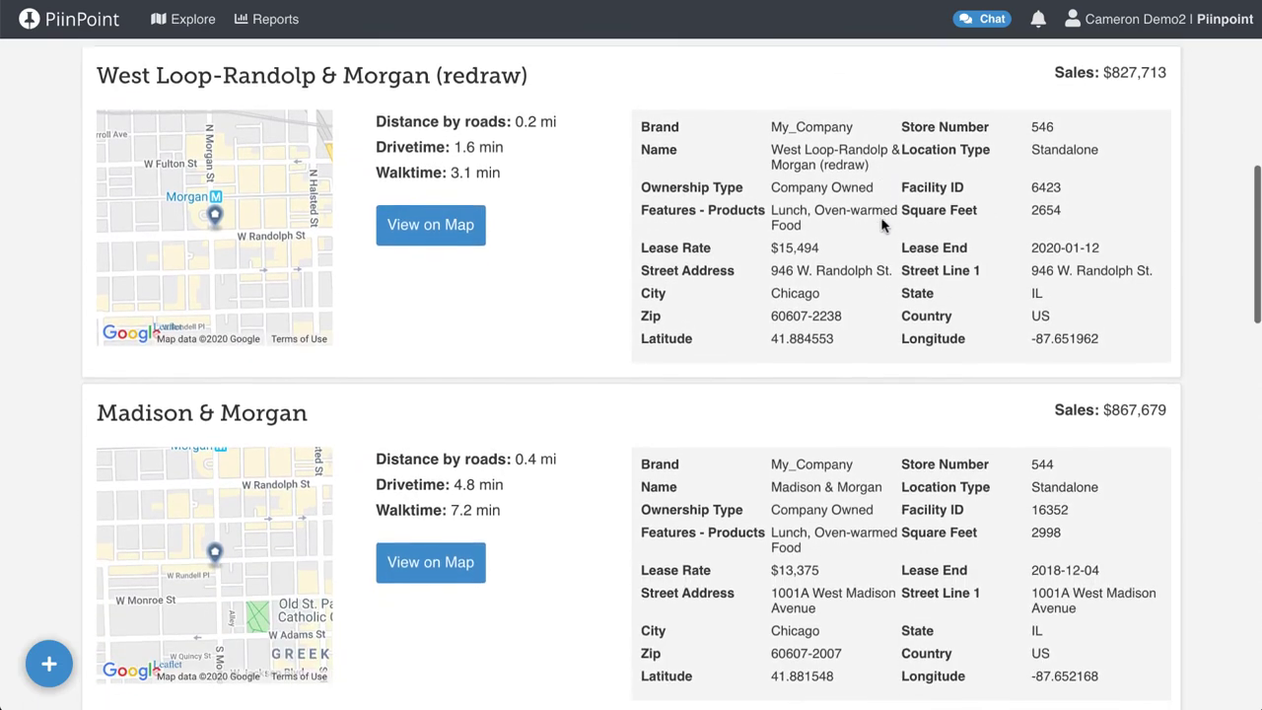
scroll(882, 225, "down", 3)
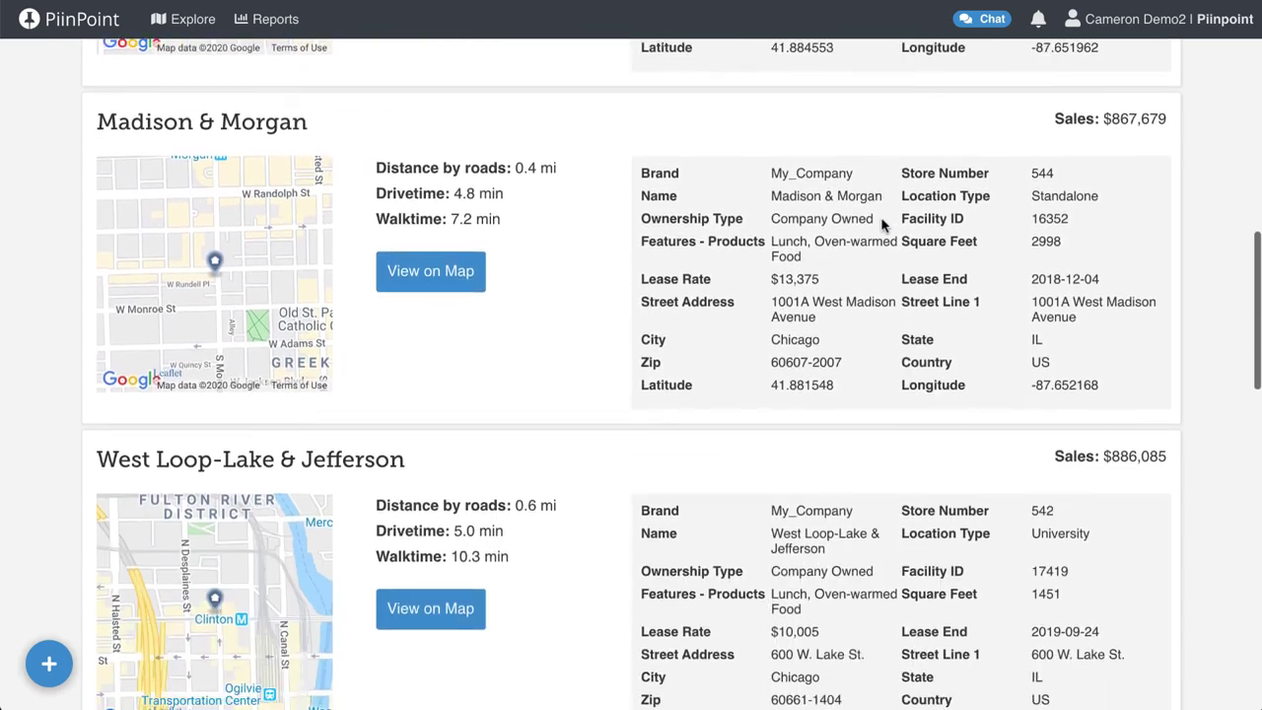
scroll(882, 225, "down", 2)
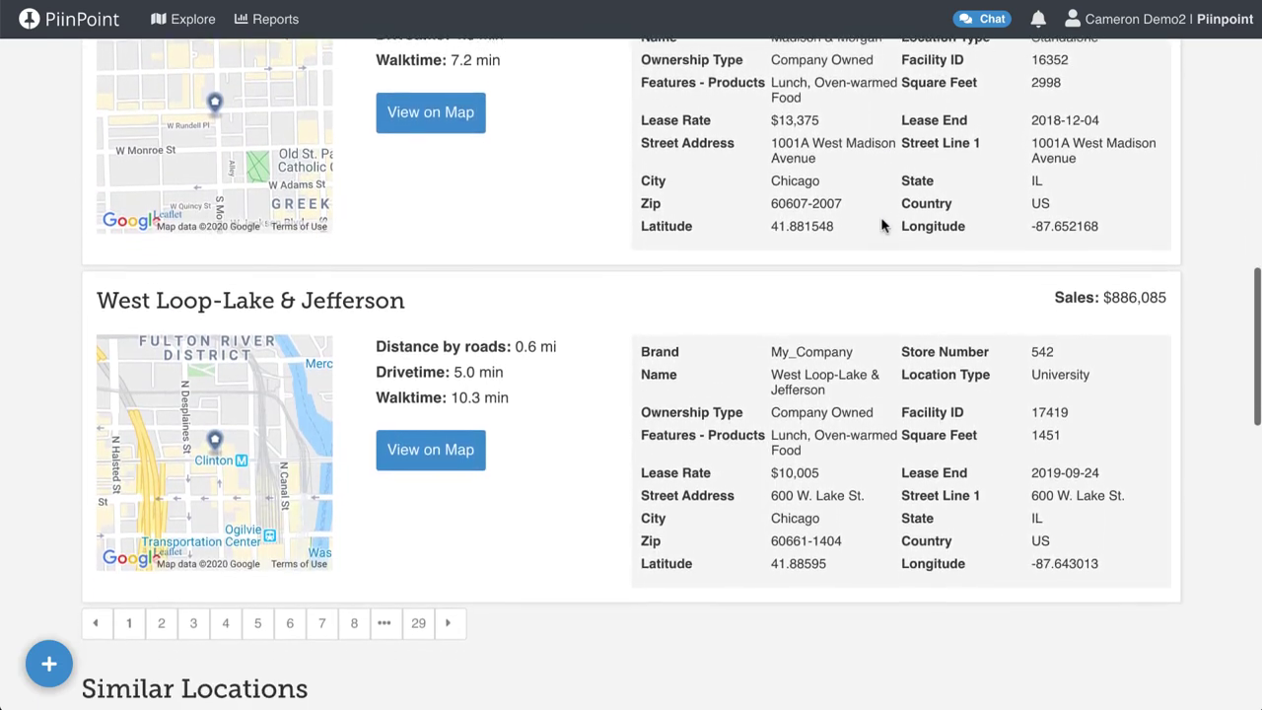
scroll(881, 225, "down", 2)
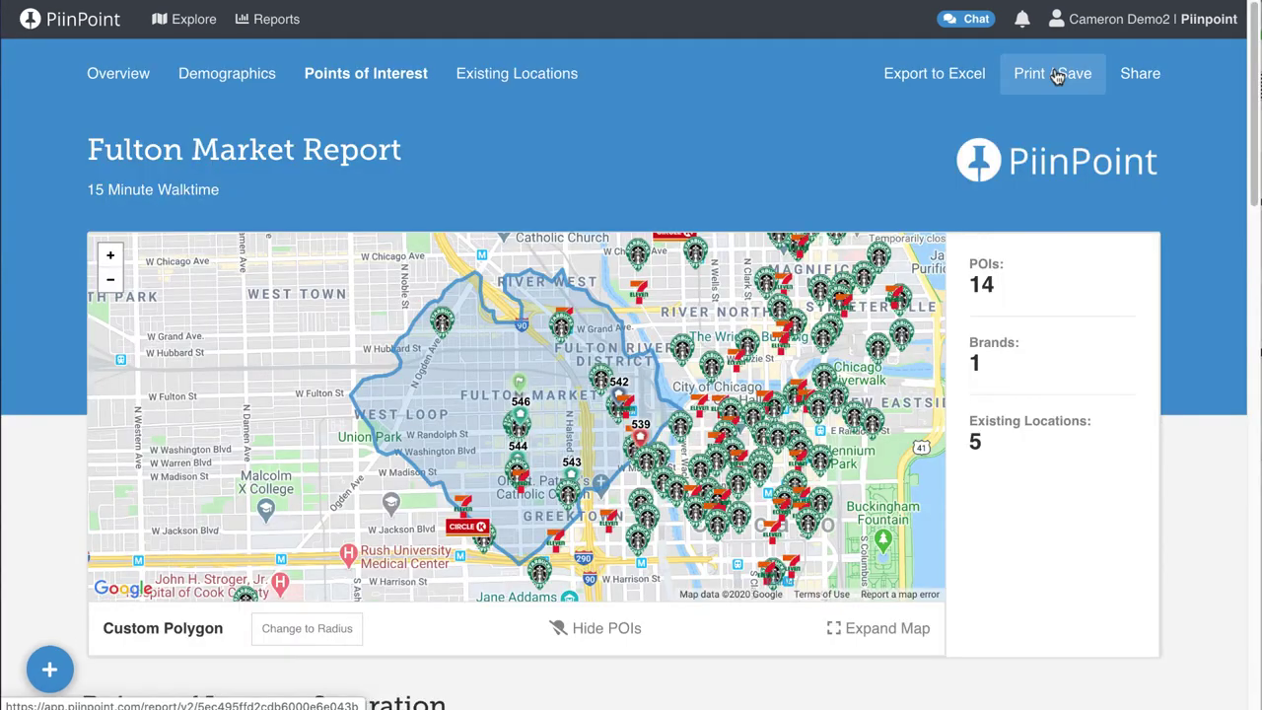
left_click(1141, 77)
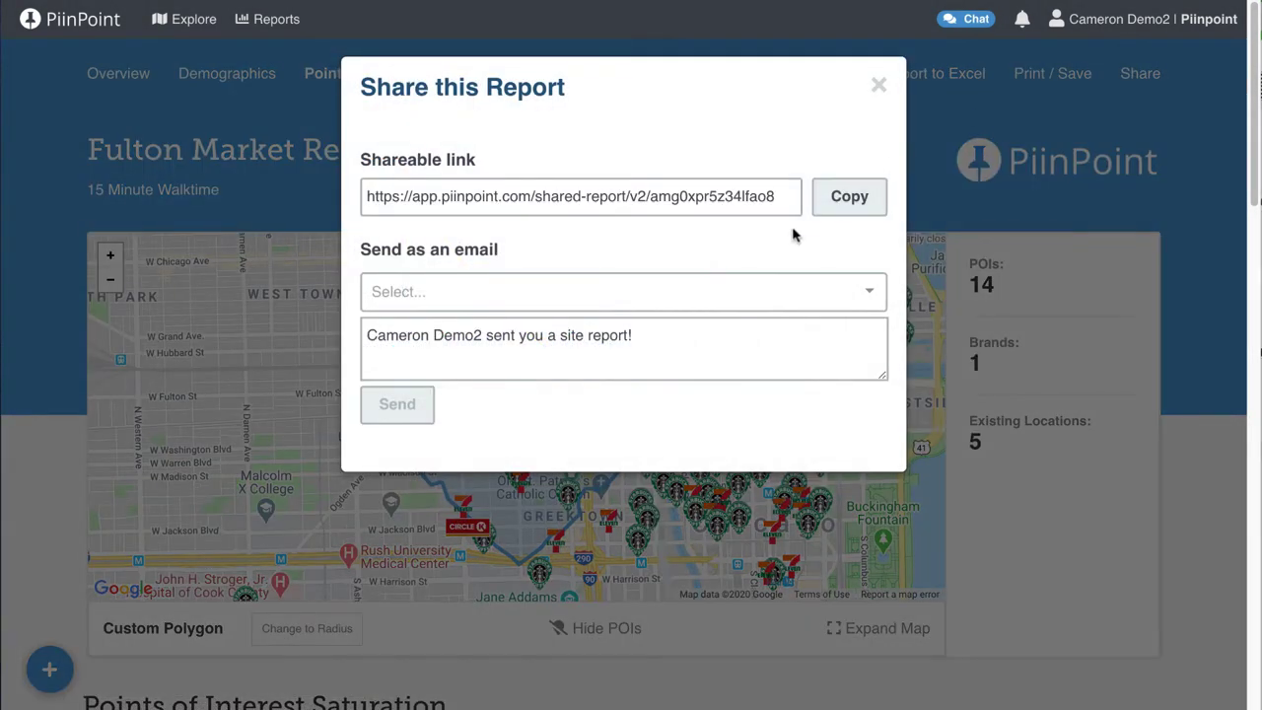
left_click(1021, 112)
left_click(1038, 79)
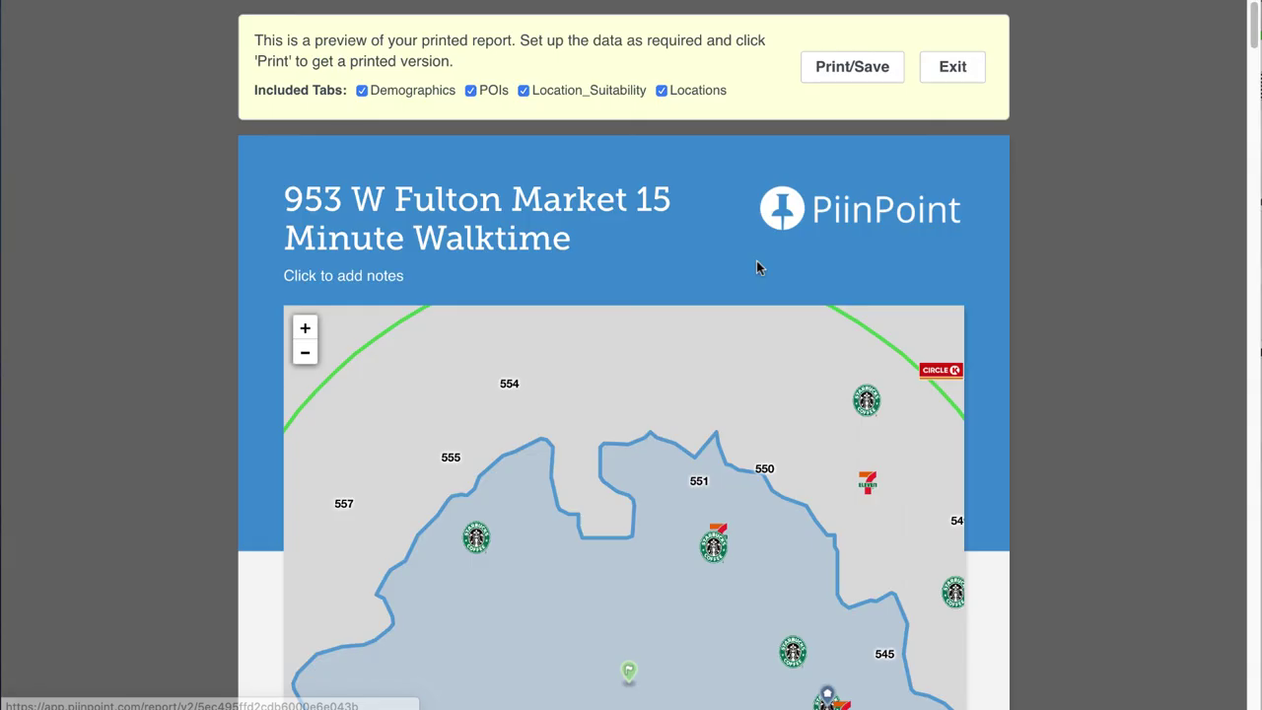
left_click(944, 76)
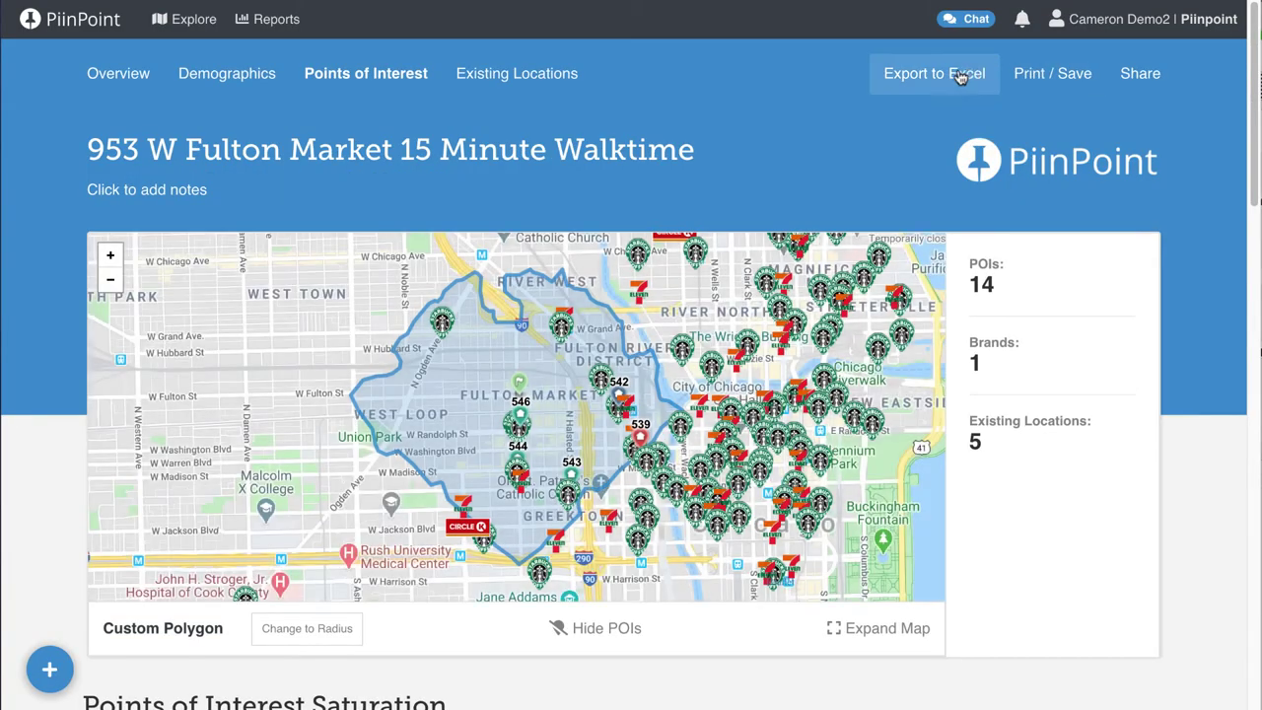